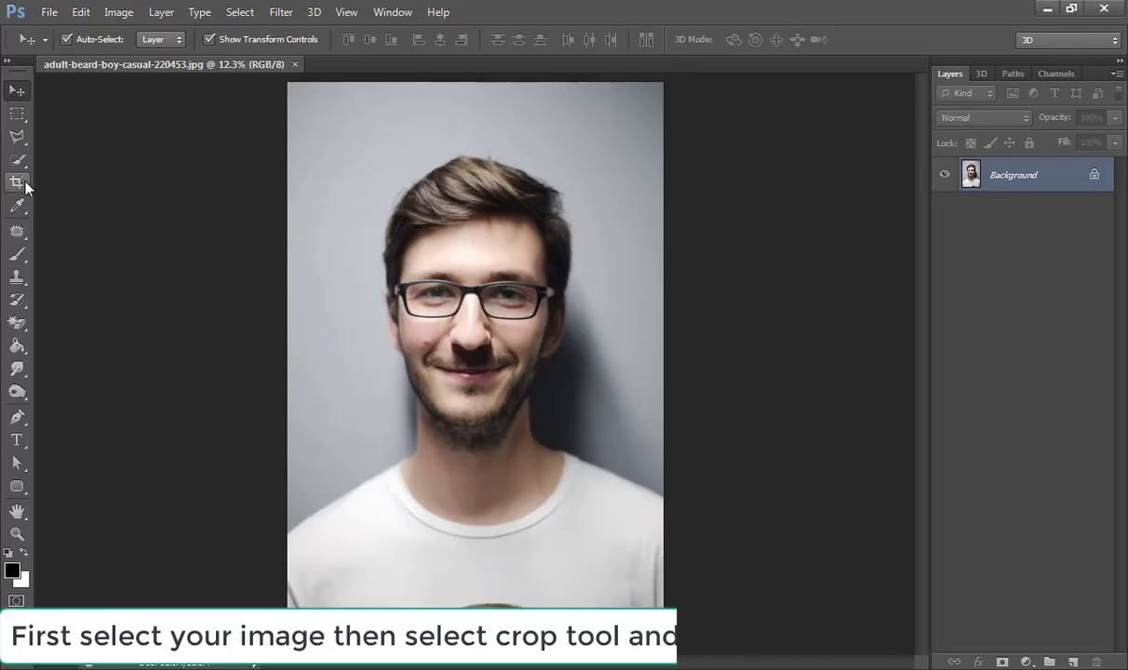
# Crop the photo to a tight head-and-shoulders frame, trimming the headroom, sides and most of the shirt.
pyautogui.click(16, 182)
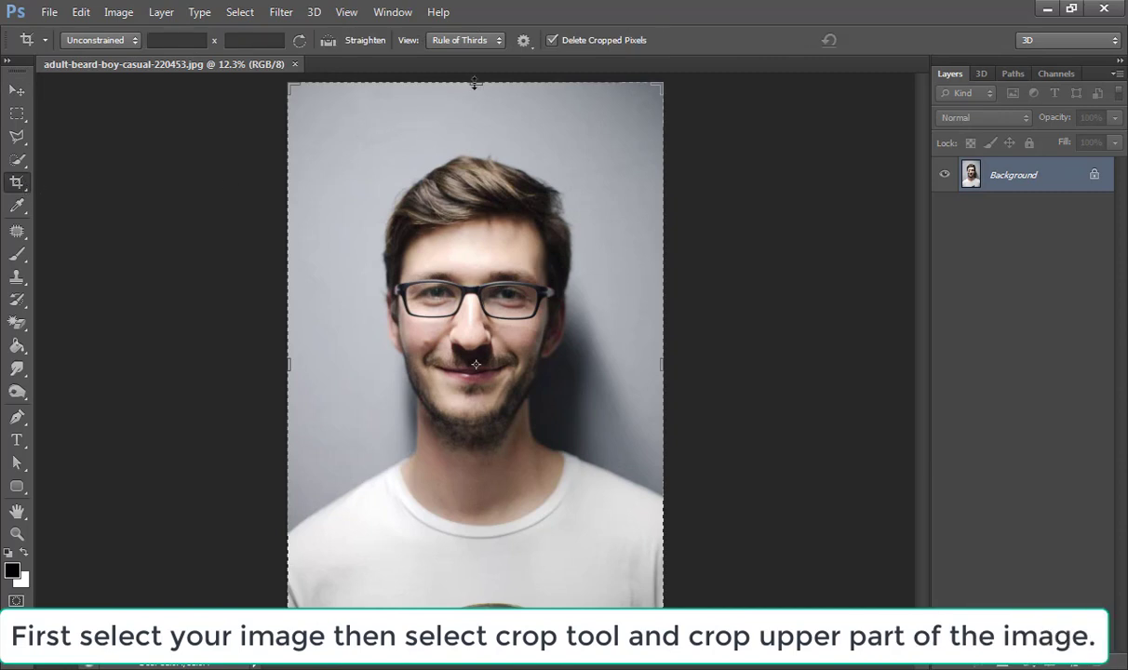
pyautogui.moveTo(474, 84); pyautogui.dragTo(478, 121)
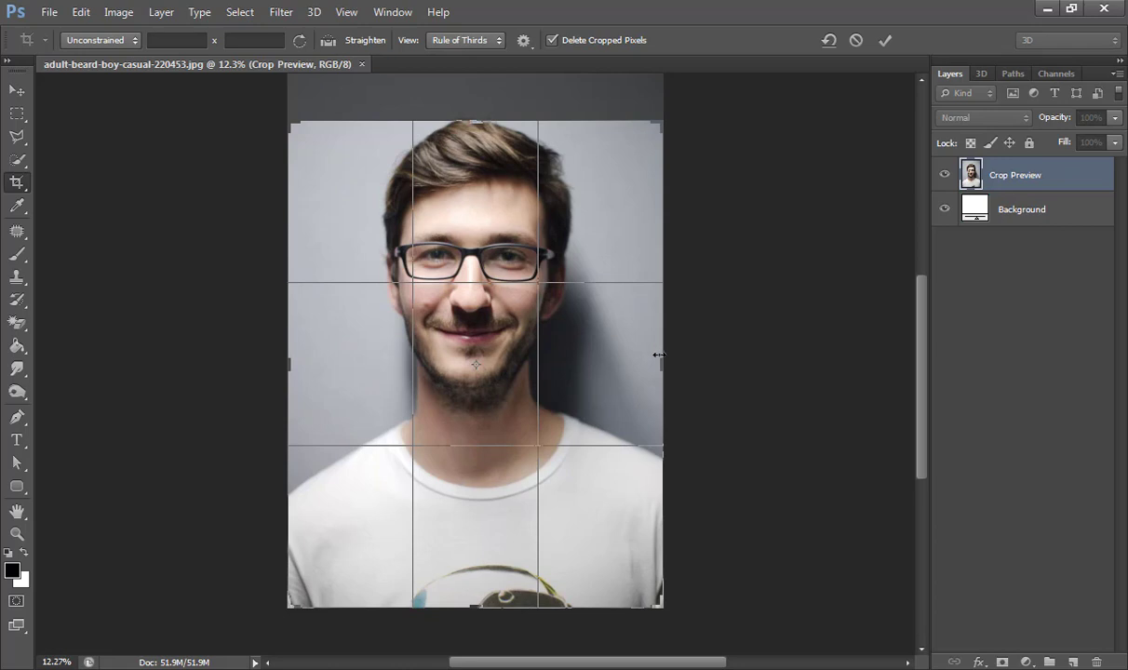
pyautogui.moveTo(660, 354); pyautogui.dragTo(635, 357)
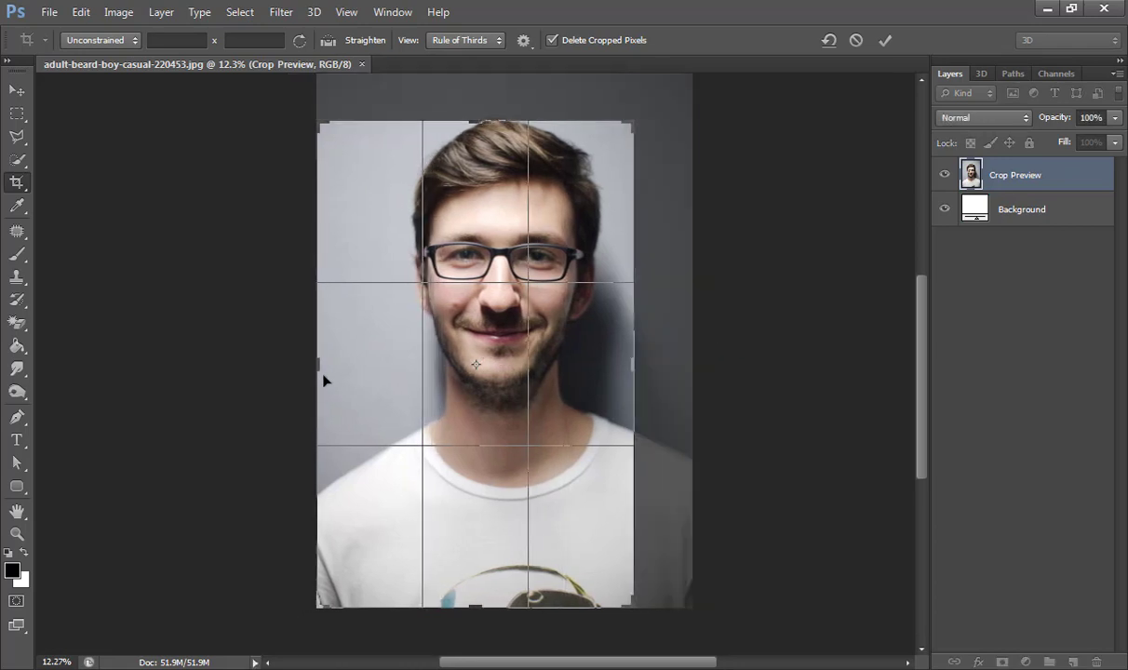
pyautogui.moveTo(321, 365); pyautogui.dragTo(351, 366)
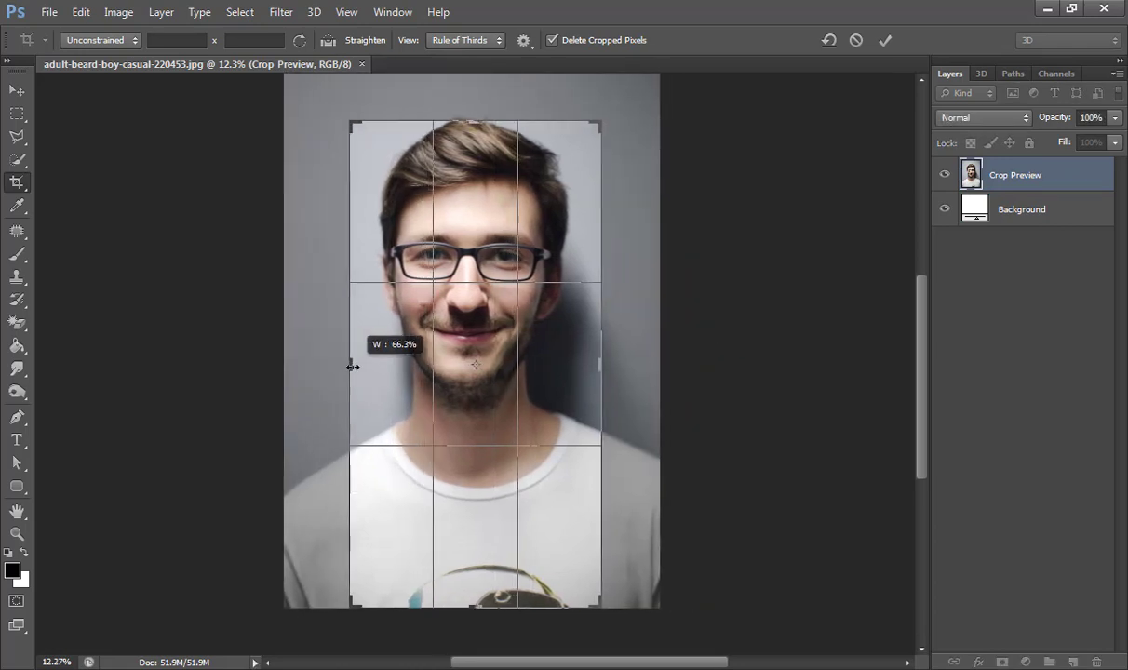
pyautogui.moveTo(352, 367); pyautogui.dragTo(347, 366)
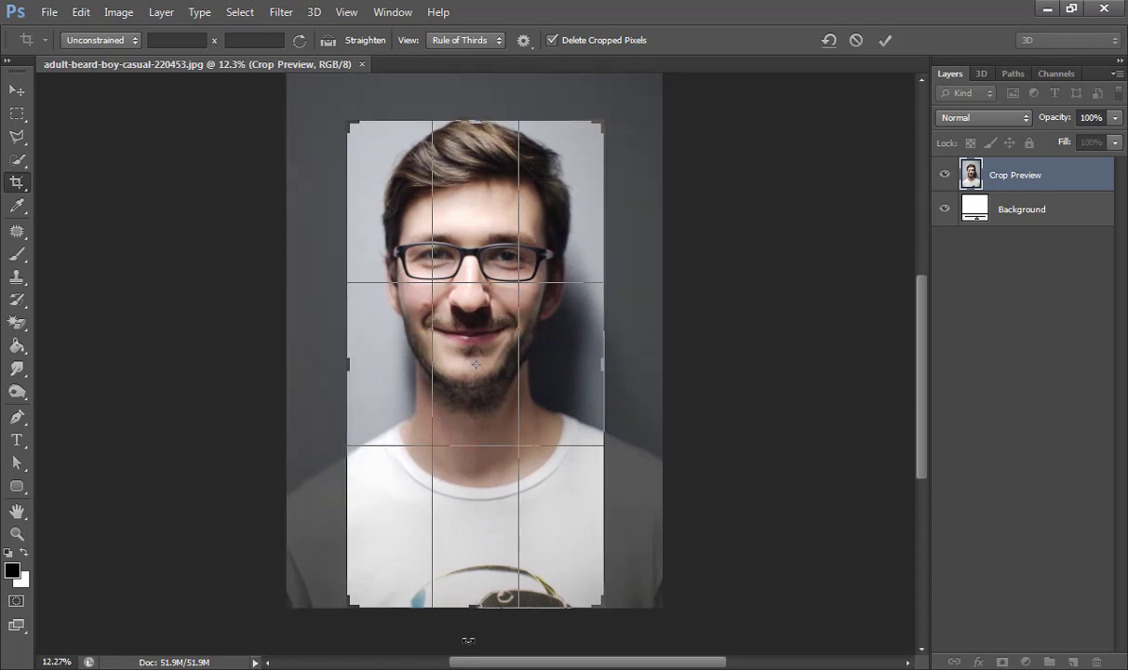
pyautogui.moveTo(477, 606); pyautogui.dragTo(476, 519)
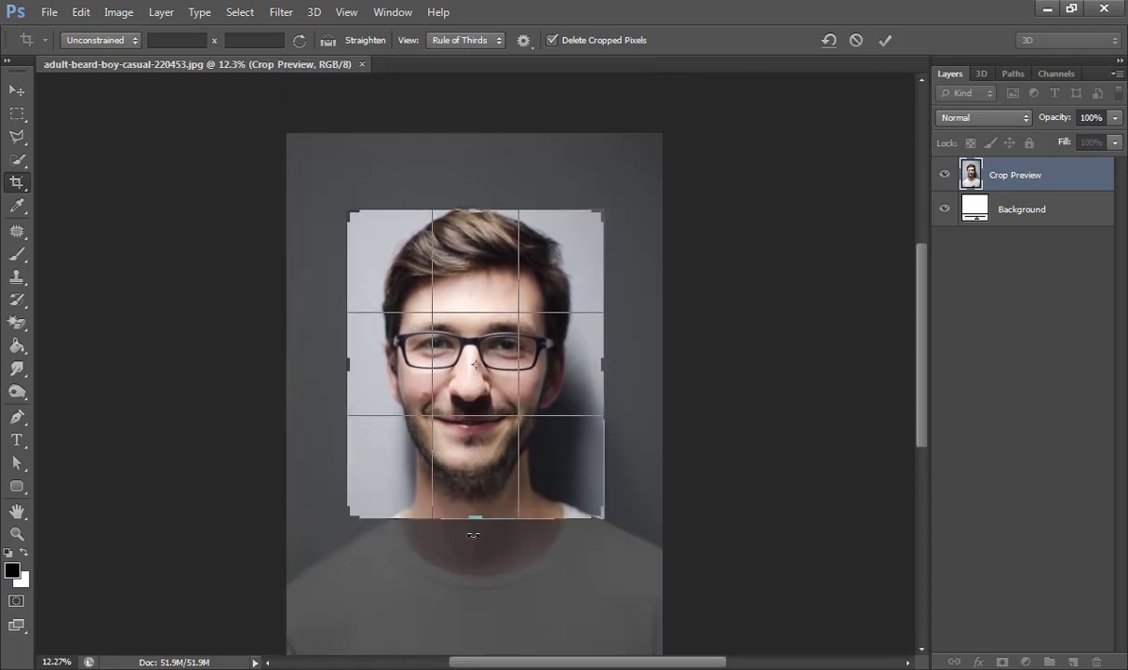
pyautogui.press('Return')
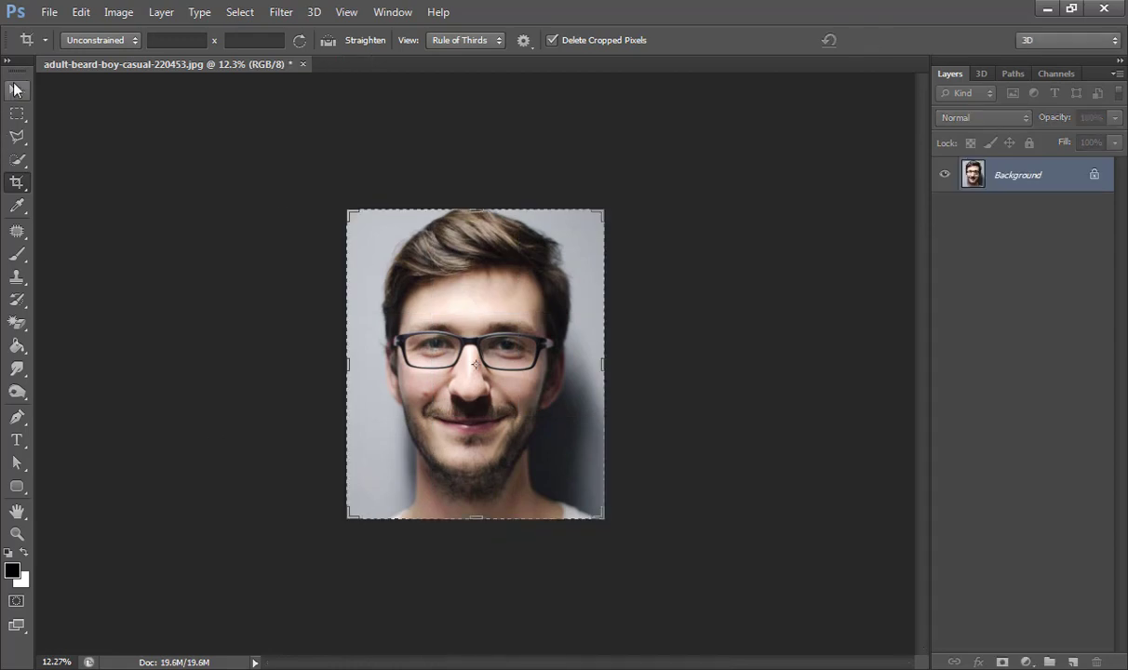
# Fit the image on screen and unlock the Background into Layer 0.
pyautogui.click(17, 90)
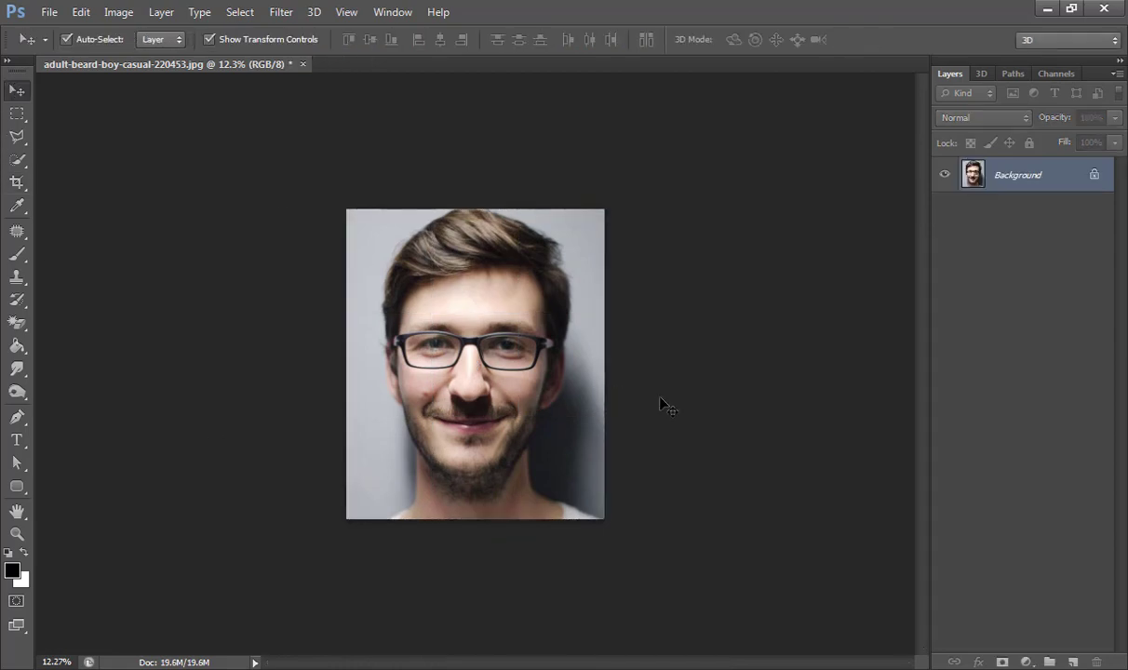
pyautogui.hotkey('ctrl', '0')
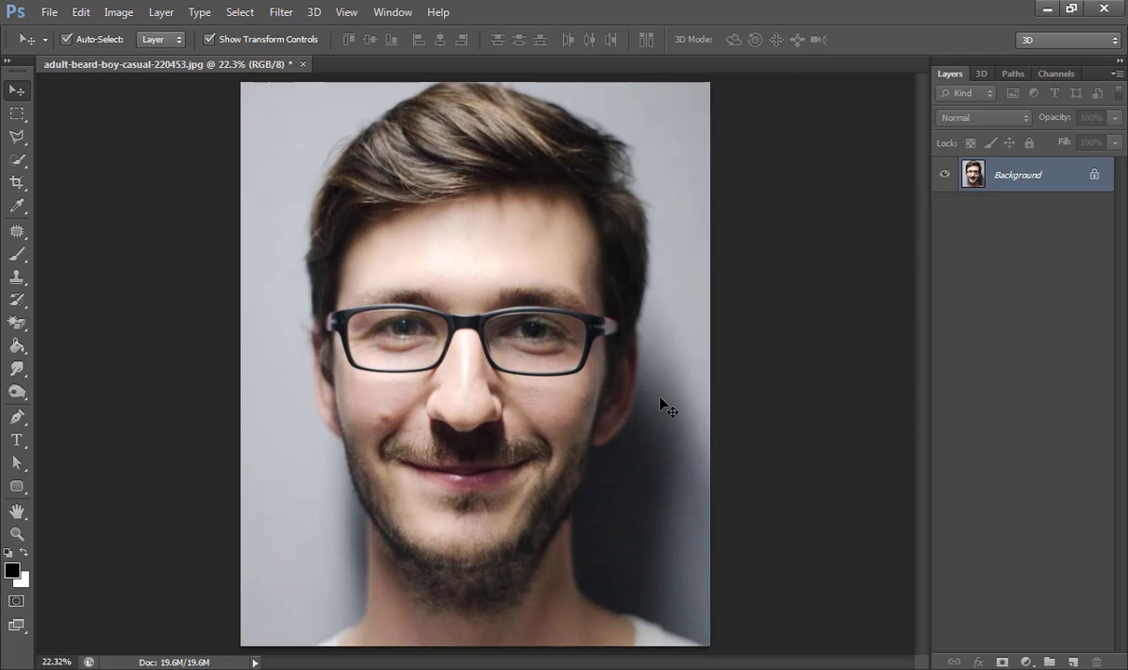
pyautogui.doubleClick(1091, 175)
pyautogui.press('Return')
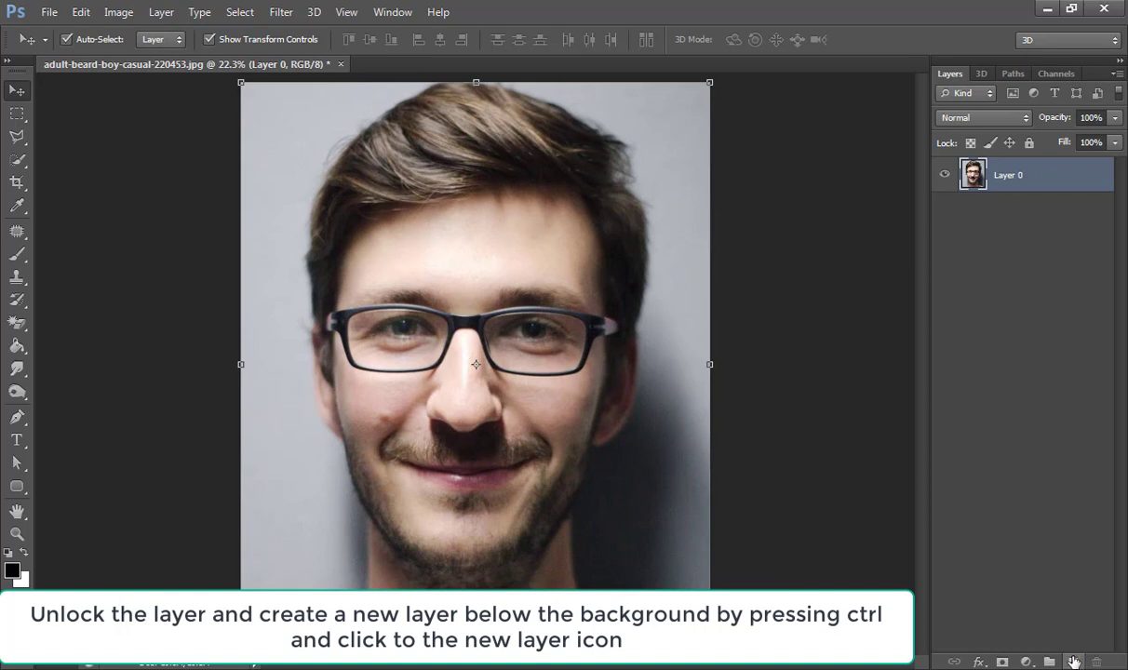
# Add a black-filled Layer 1 beneath the photo and hide the photo layer.
pyautogui.keyDown('ctrl'); pyautogui.click(1074, 662); pyautogui.keyUp('ctrl')
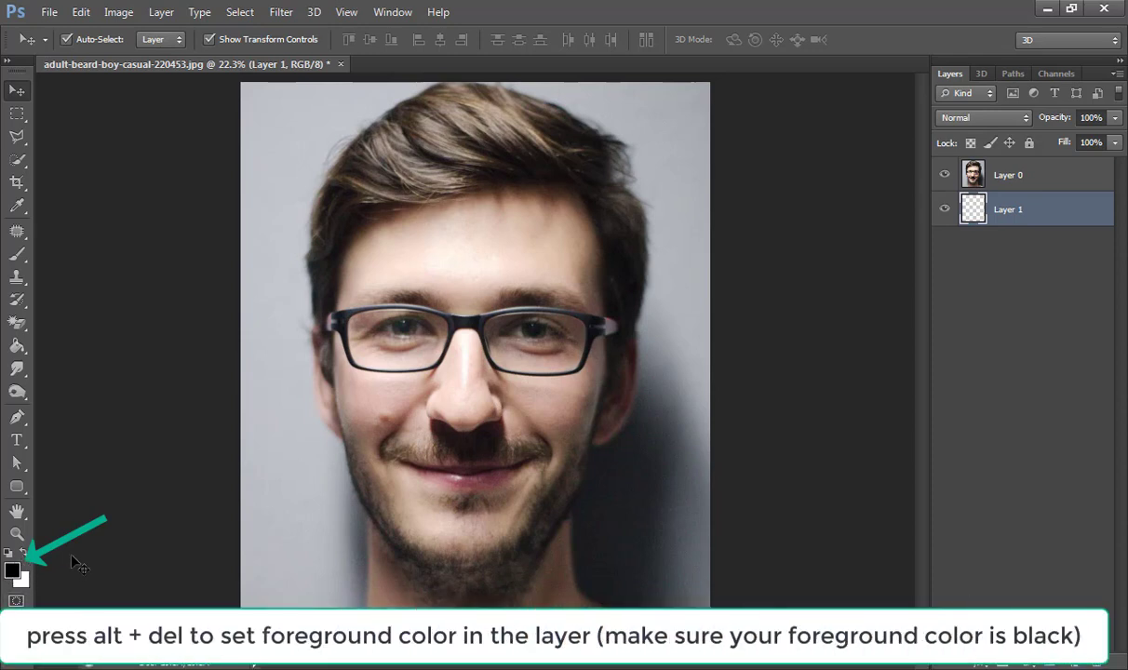
pyautogui.hotkey('alt', 'Delete')
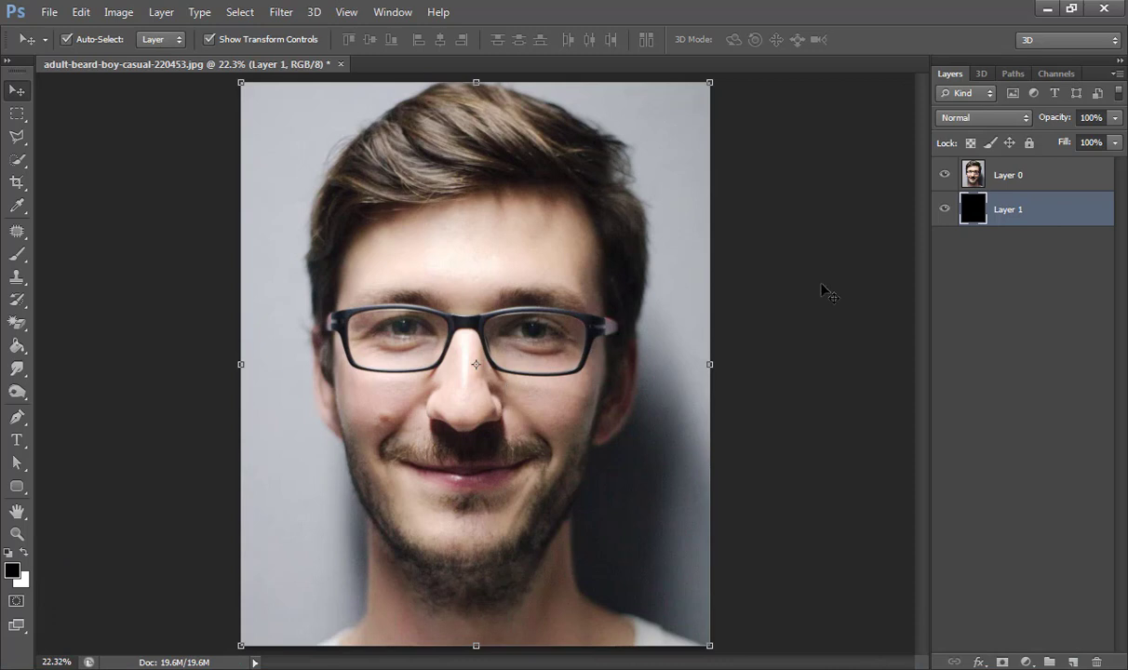
pyautogui.click(944, 175)
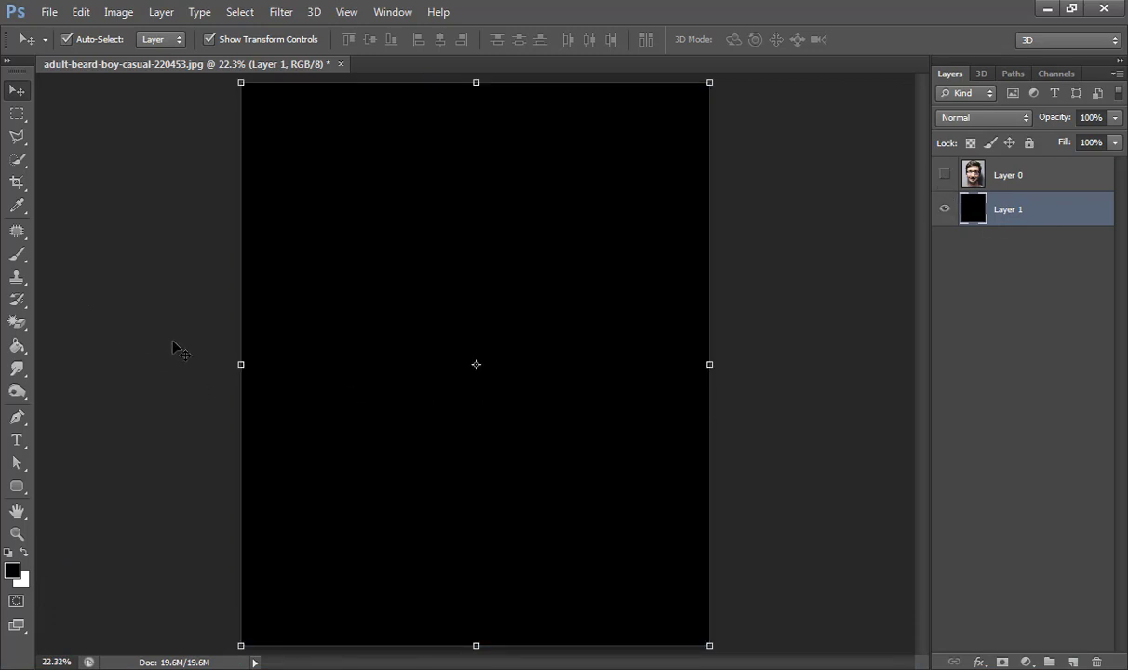
# Set the Type tool to the 10.12 font with white text colour.
pyautogui.click(17, 441)
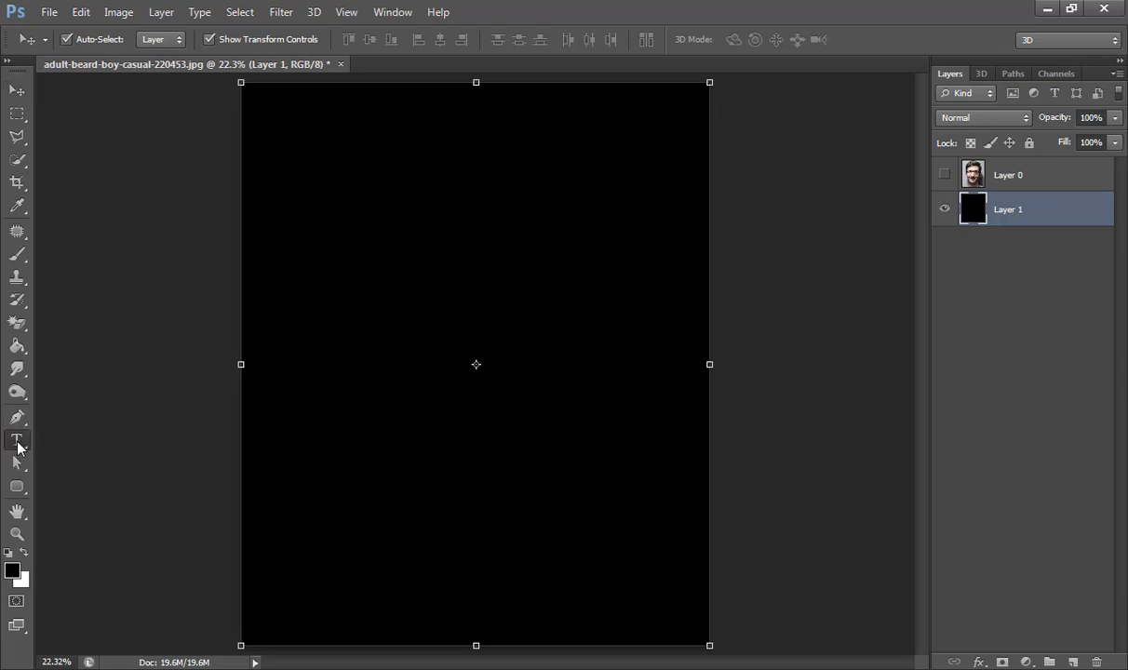
pyautogui.click(18, 443)
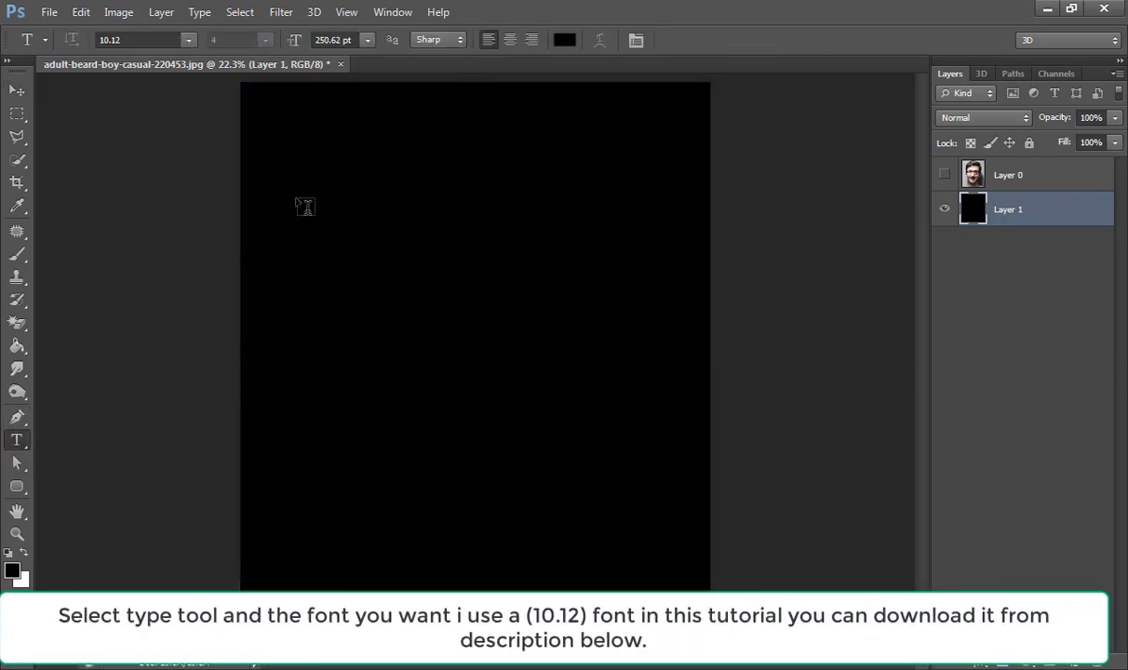
pyautogui.click(135, 41)
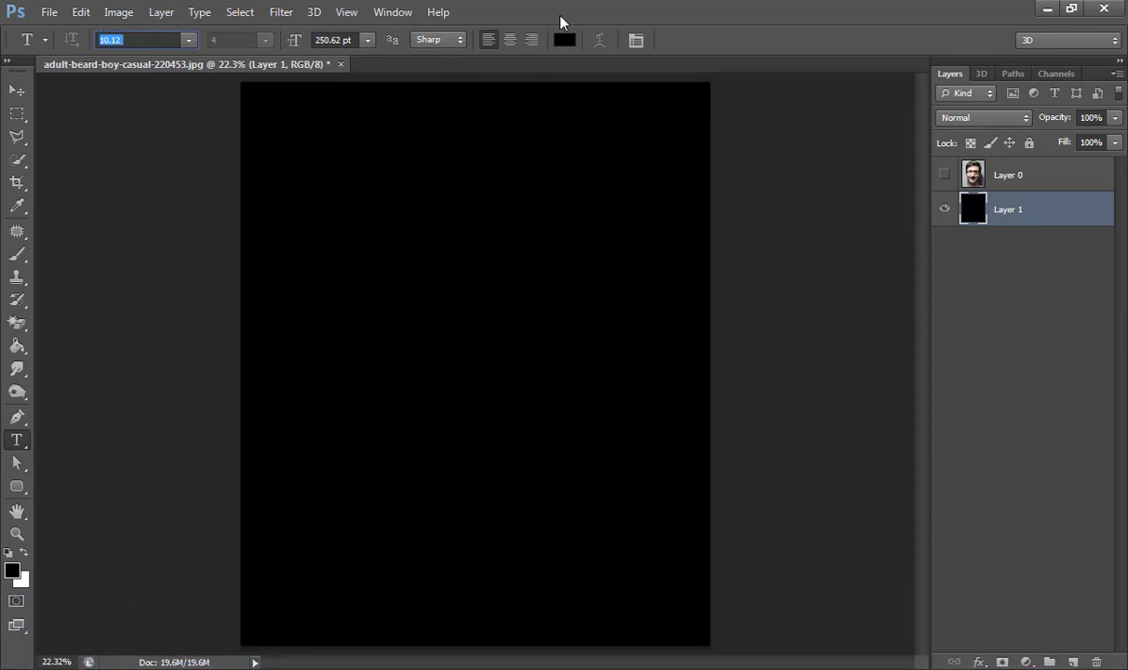
pyautogui.click(564, 42)
pyautogui.moveTo(712, 158)
pyautogui.mouseDown()
pyautogui.moveTo(696, 132)
pyautogui.moveTo(702, 103)
pyautogui.mouseUp()
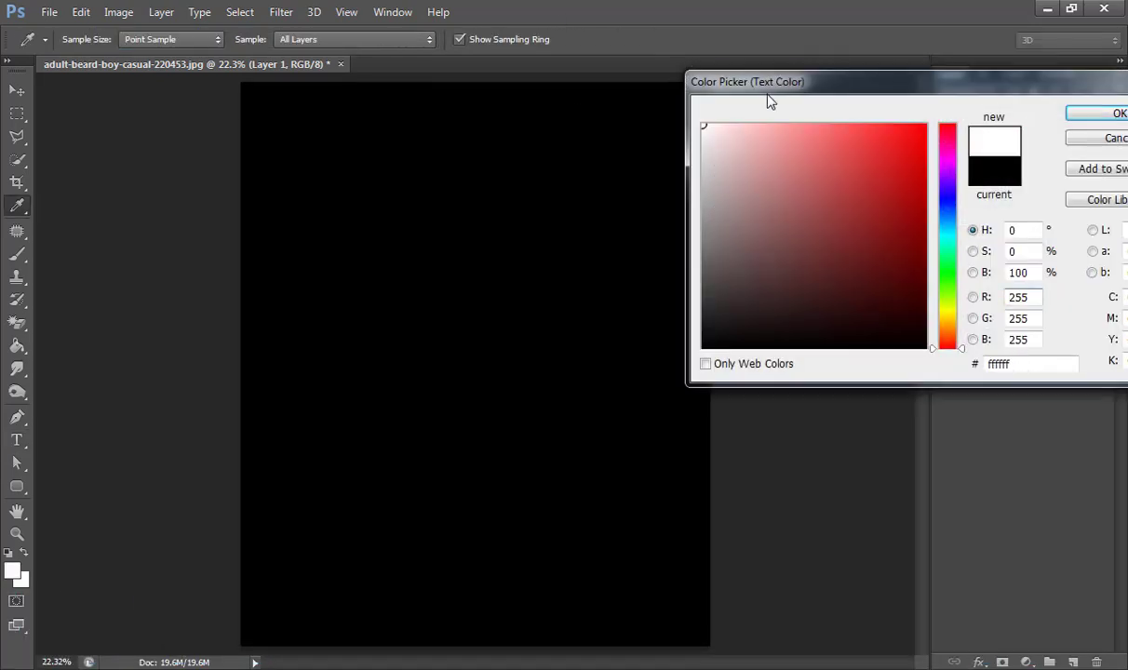
pyautogui.click(1071, 119)
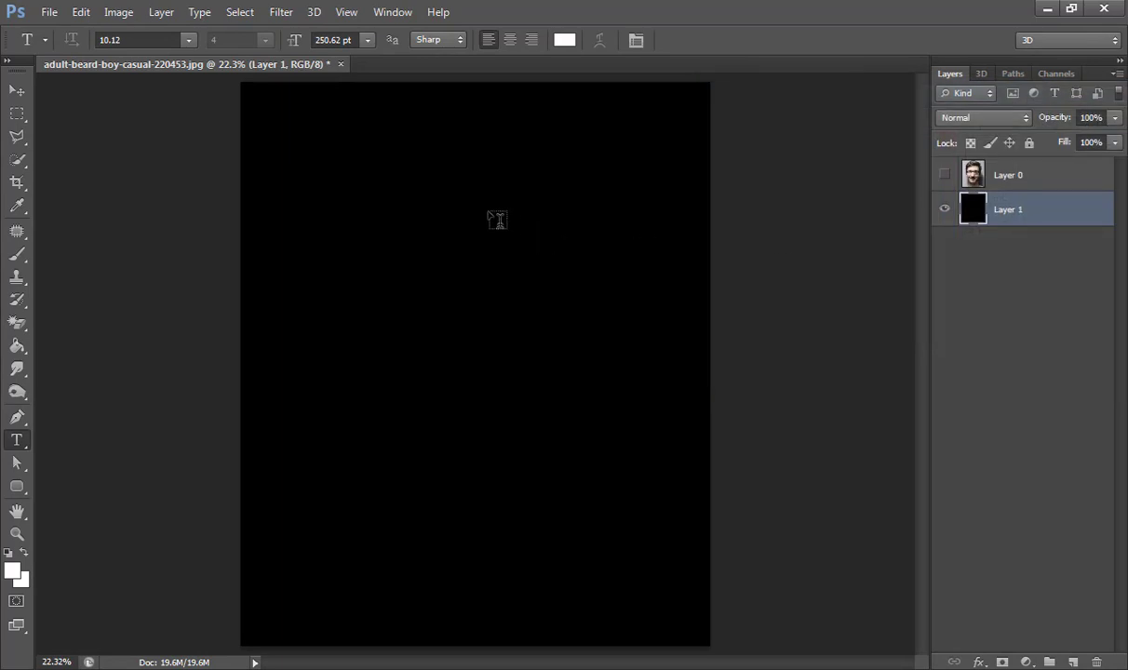
# Type REST and position it at the top edge of the canvas.
pyautogui.click(282, 208)
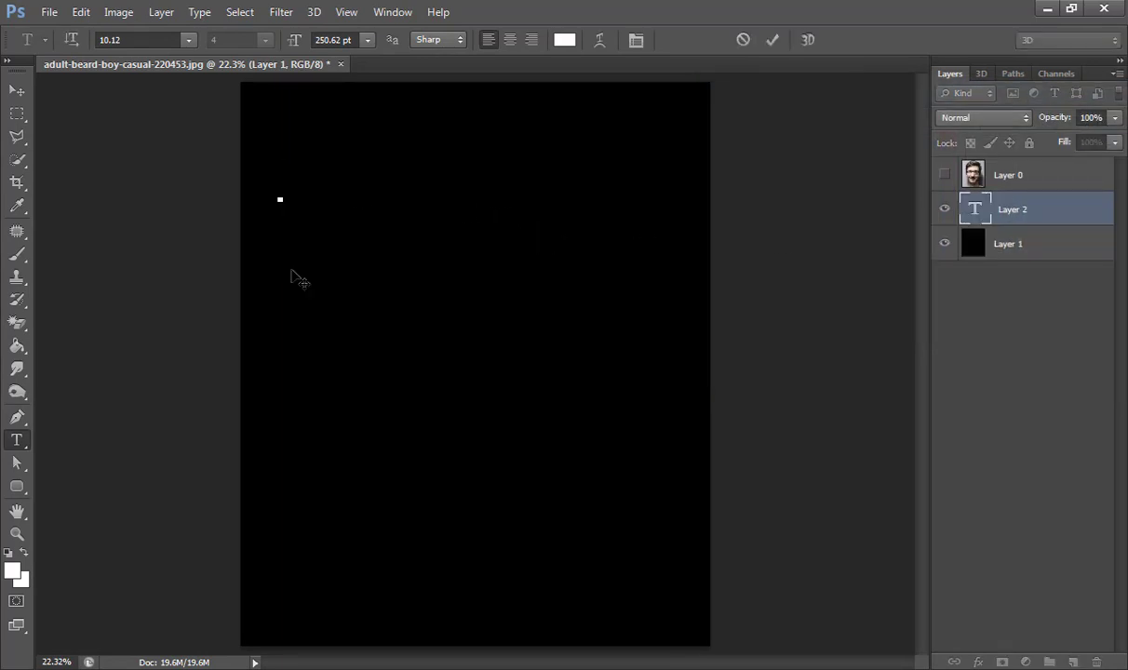
pyautogui.write('BES')
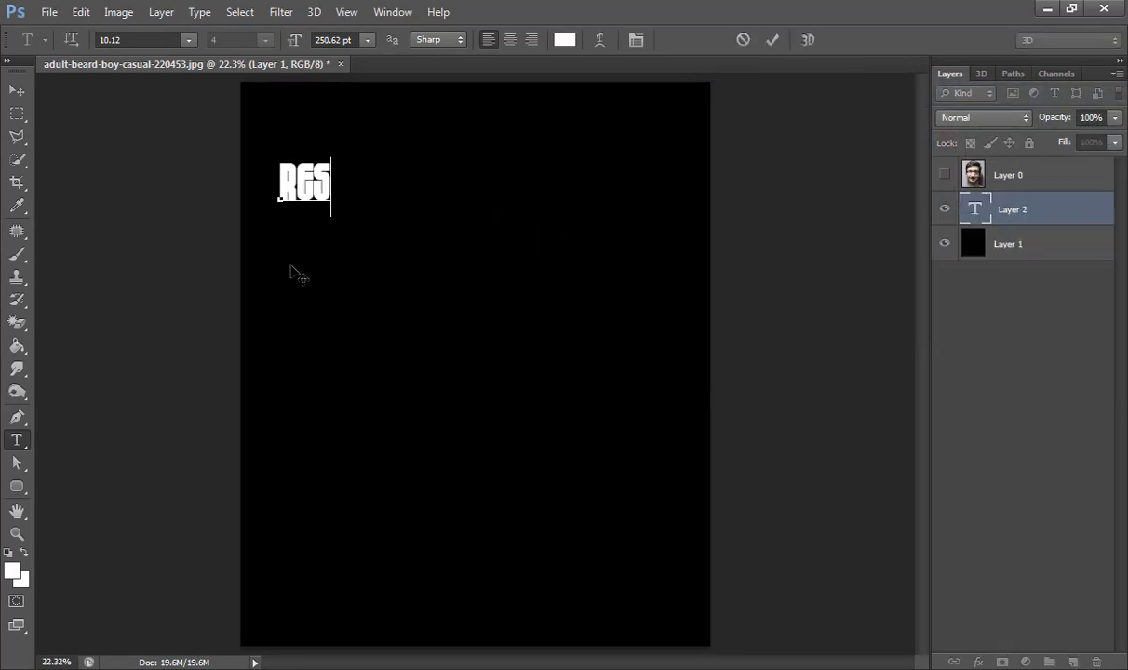
pyautogui.write('T')
pyautogui.click(16, 89)
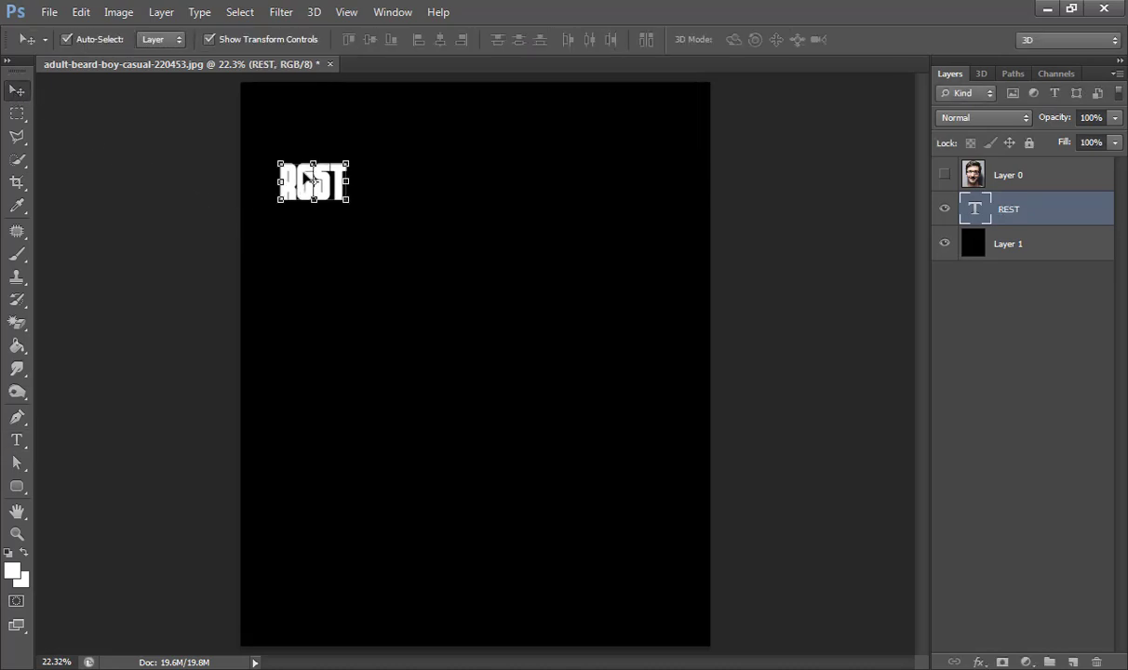
pyautogui.moveTo(313, 182); pyautogui.dragTo(282, 108)
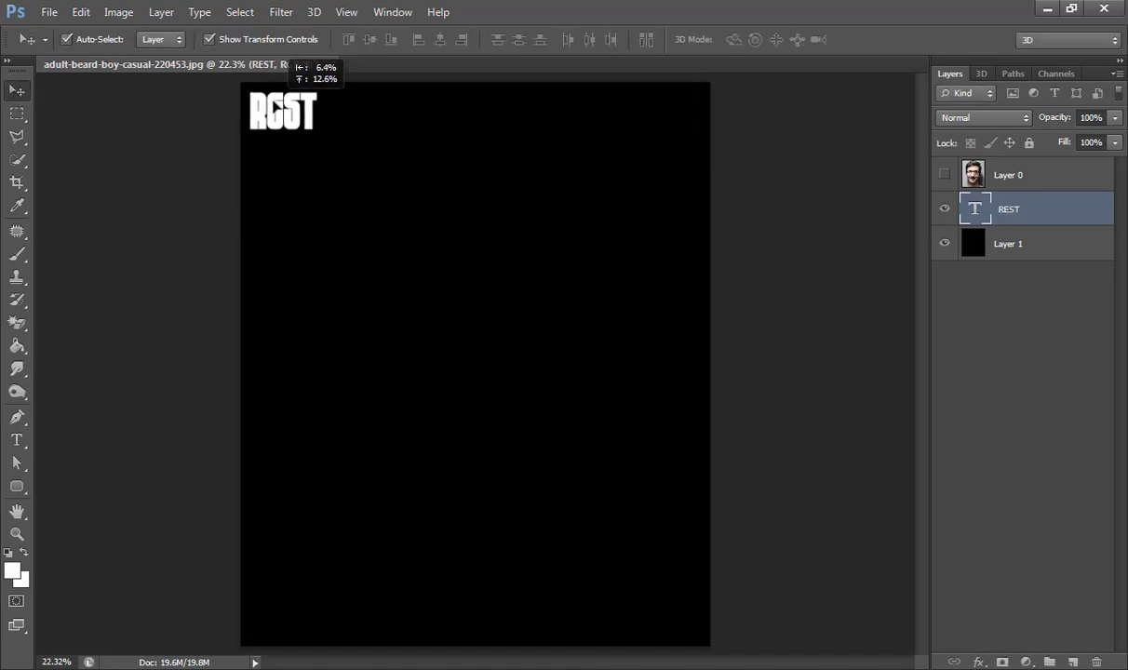
pyautogui.moveTo(282, 108); pyautogui.dragTo(281, 97)
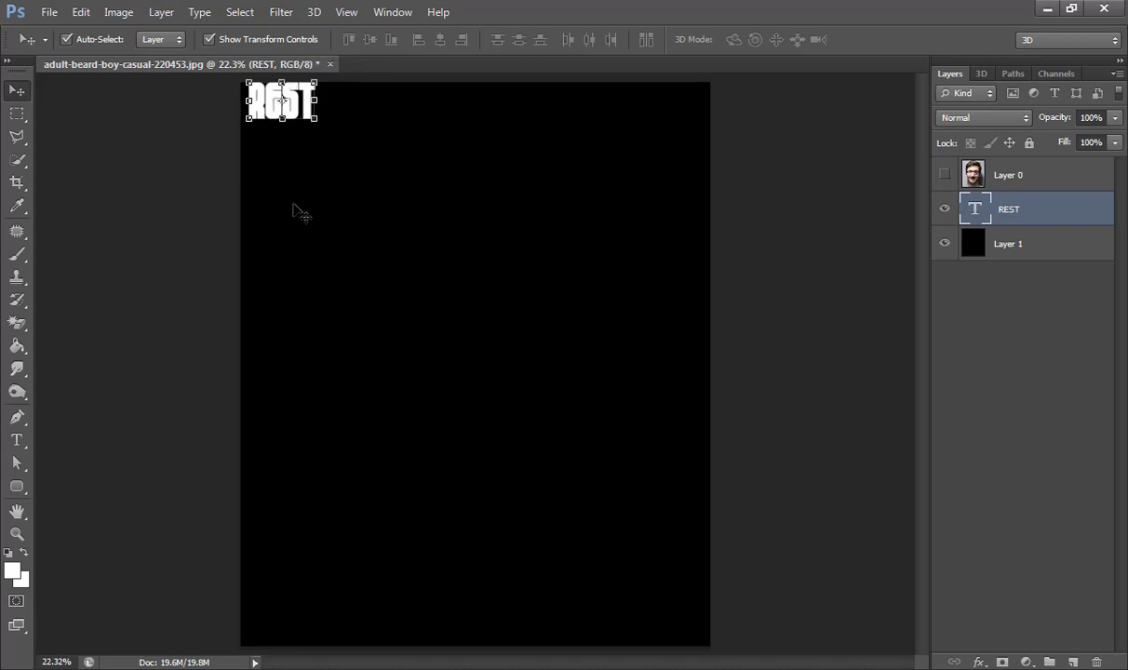
pyautogui.press('Down')
pyautogui.press('Down')
pyautogui.press('Down')
pyautogui.press('Down')
pyautogui.press('Down')
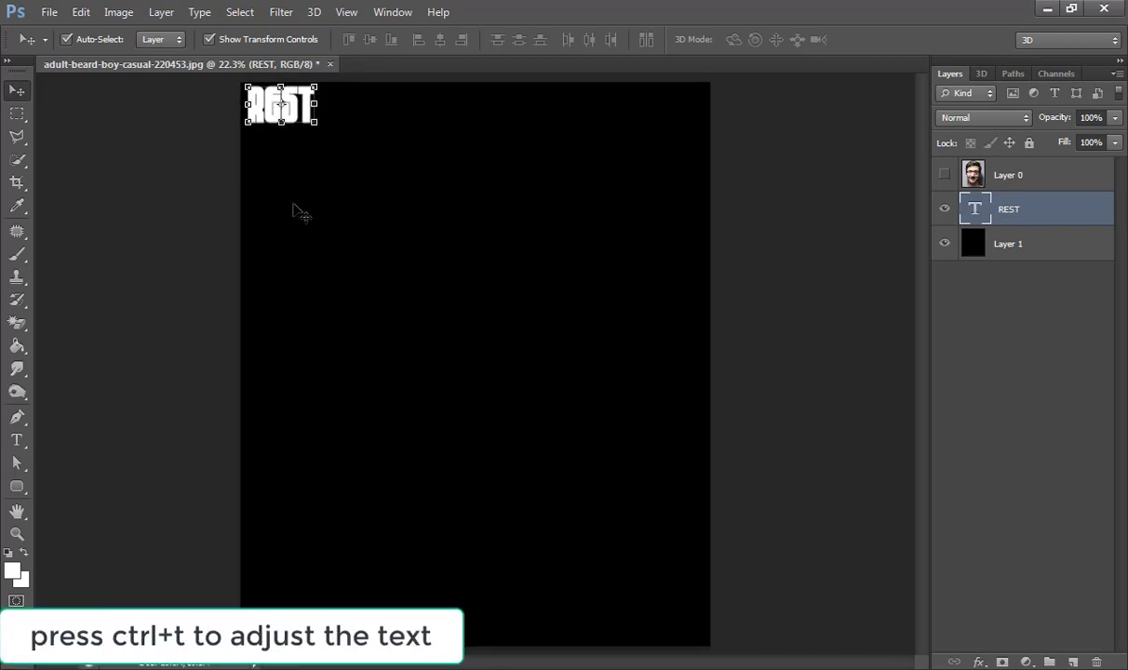
# Scale REST up to span the full canvas width and stretch the letters taller.
pyautogui.hotkey('ctrl', 't')
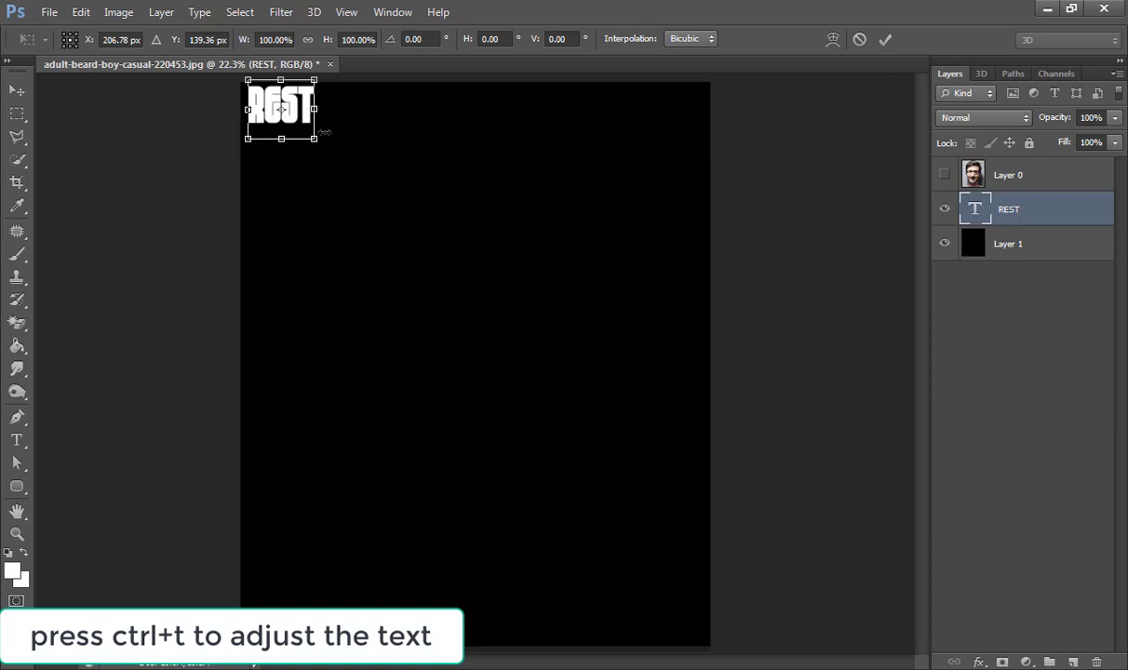
pyautogui.moveTo(319, 142)
pyautogui.mouseDown()
pyautogui.moveTo(697, 308)
pyautogui.moveTo(718, 348)
pyautogui.mouseUp()
pyautogui.moveTo(652, 222); pyautogui.dragTo(649, 207)
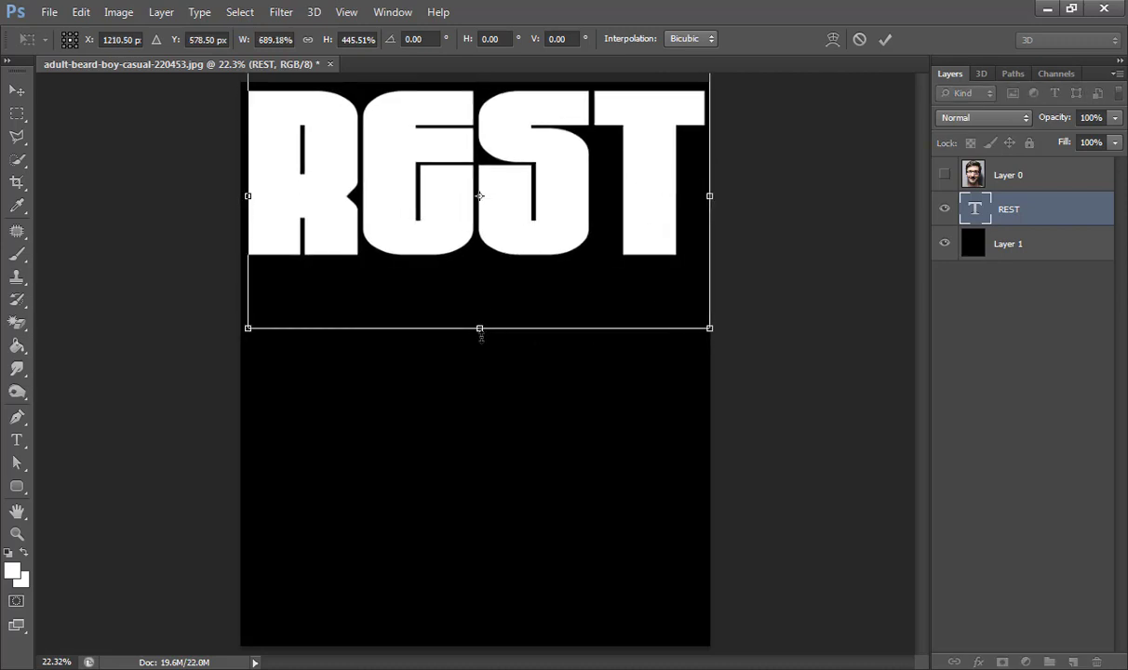
pyautogui.moveTo(479, 335); pyautogui.dragTo(480, 342)
pyautogui.press('Return')
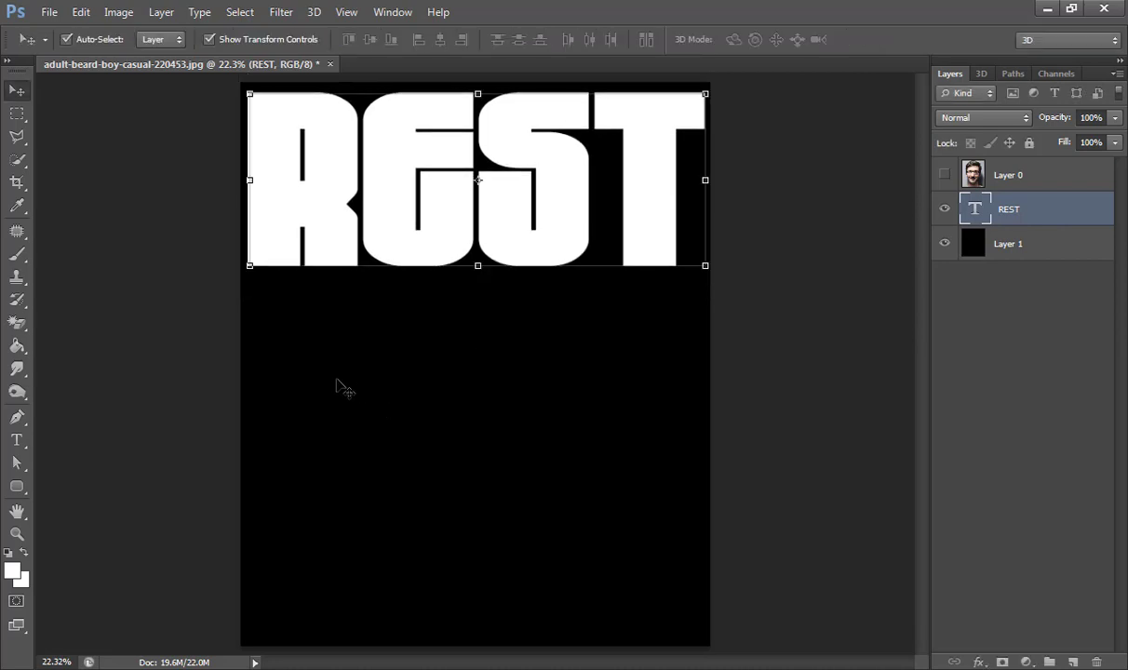
# Add the word 'in' and stretch it across the middle band under REST.
pyautogui.press('t')
pyautogui.click(312, 360)
pyautogui.write('in')
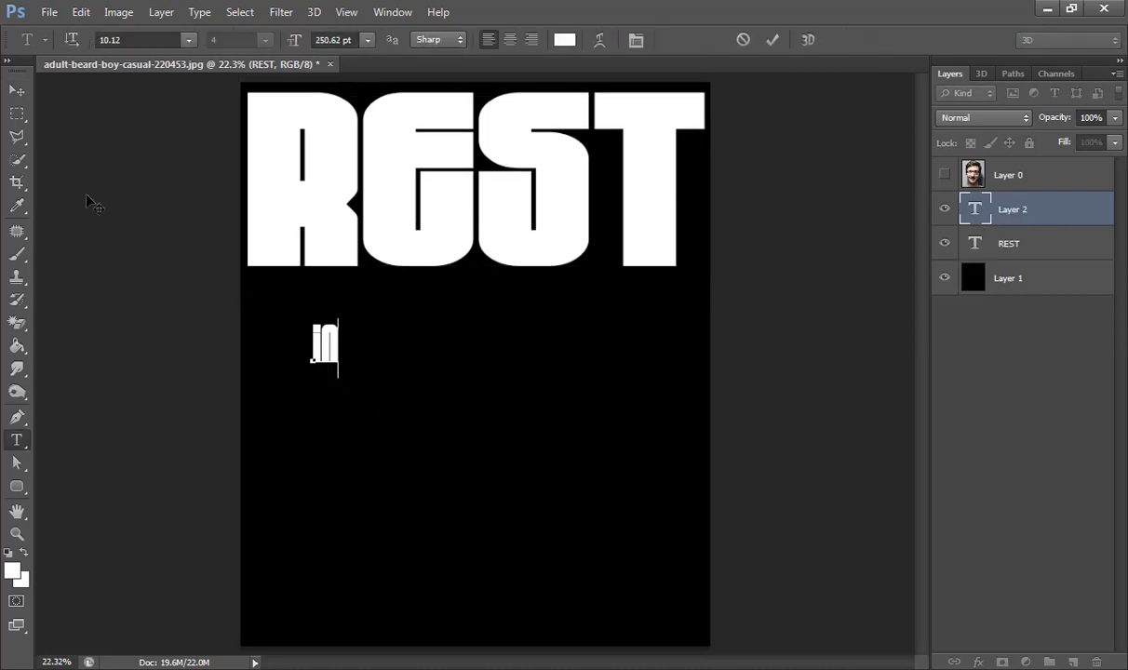
pyautogui.click(17, 89)
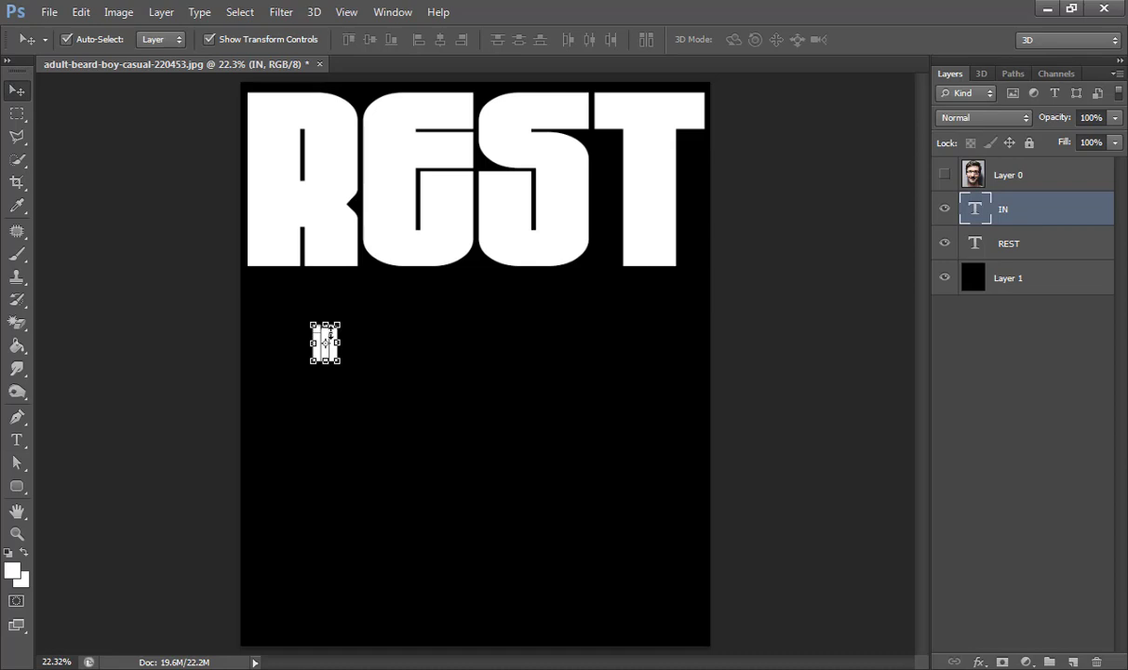
pyautogui.hotkey('ctrl', 't')
pyautogui.moveTo(331, 334)
pyautogui.mouseDown()
pyautogui.moveTo(267, 286)
pyautogui.moveTo(737, 514)
pyautogui.moveTo(712, 505)
pyautogui.moveTo(712, 524)
pyautogui.mouseUp()
pyautogui.moveTo(602, 377); pyautogui.dragTo(604, 359)
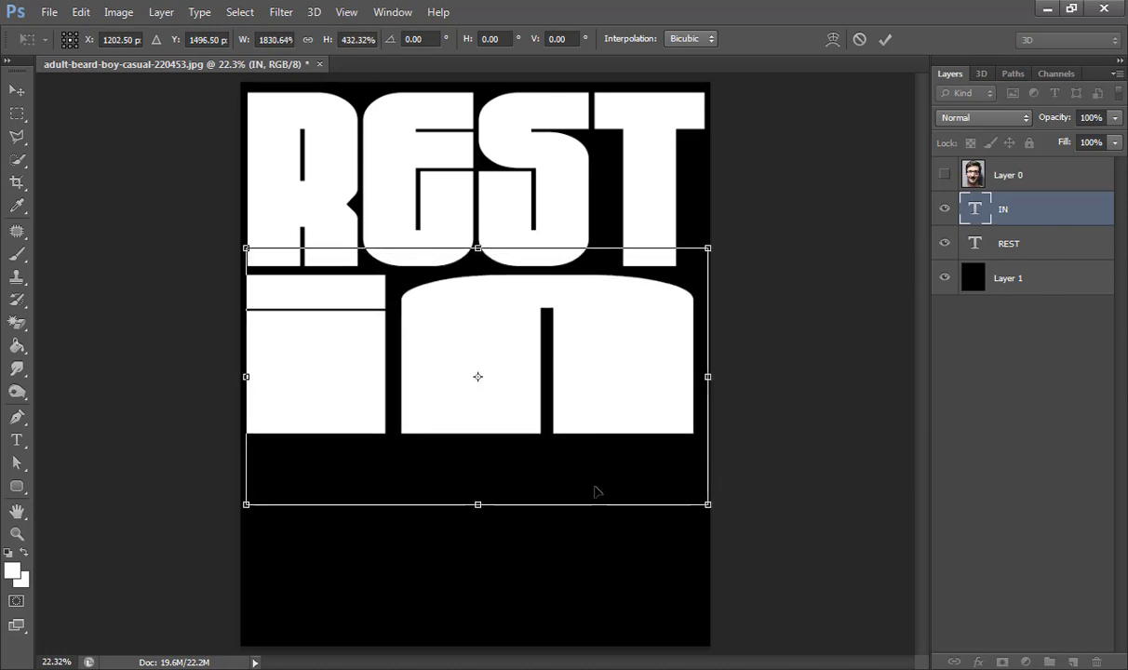
pyautogui.press('Return')
# Add PEACE and scale it to fill the poster's bottom band beneath IN.
pyautogui.press('t')
pyautogui.click(316, 528)
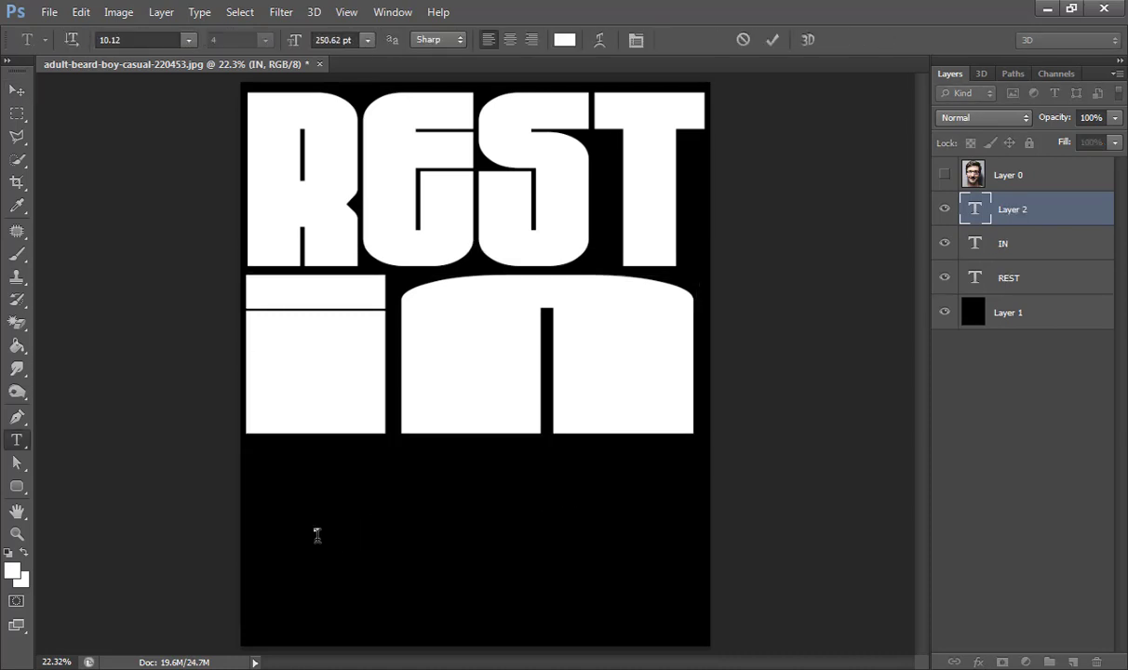
pyautogui.write('PEACE')
pyautogui.click(13, 90)
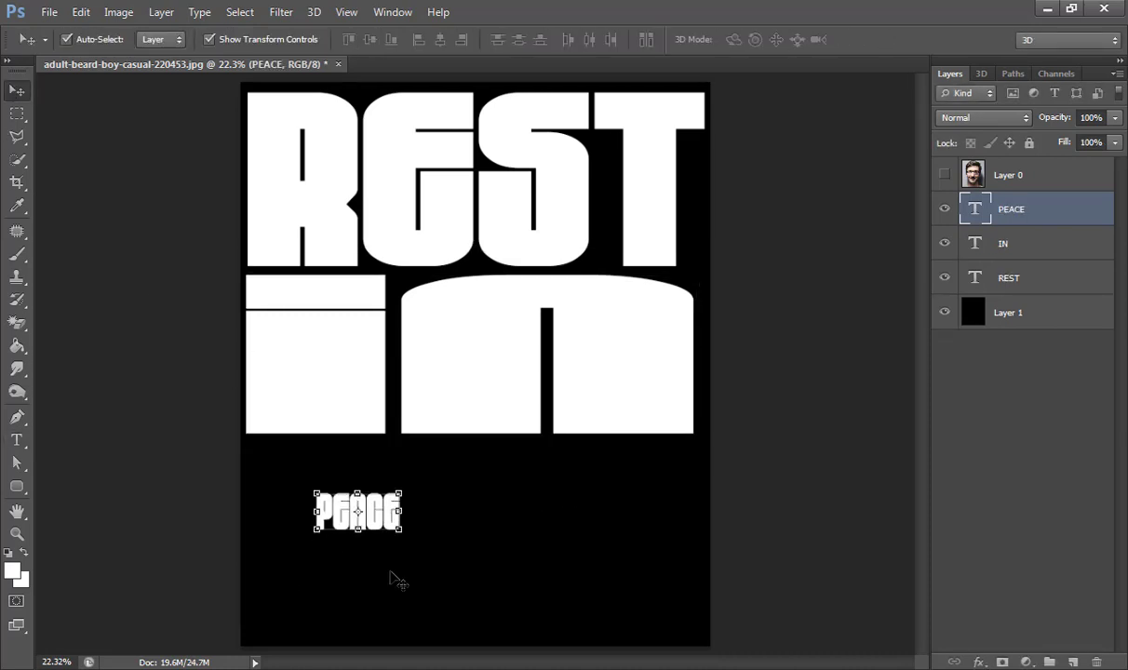
pyautogui.moveTo(397, 543); pyautogui.dragTo(300, 477)
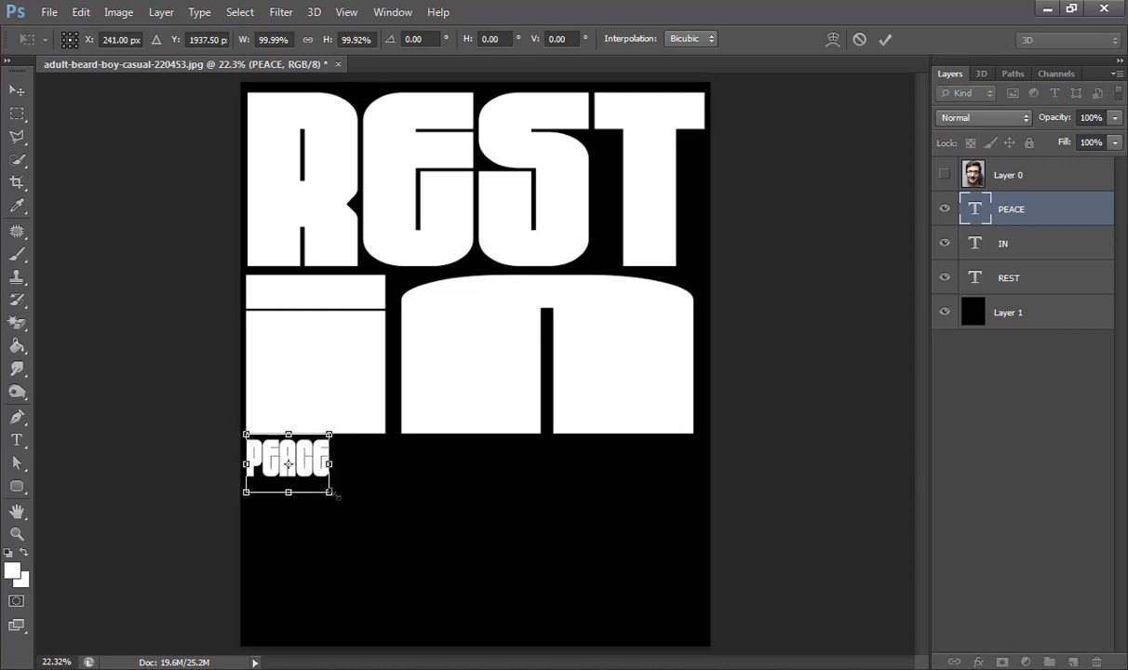
pyautogui.moveTo(324, 491); pyautogui.dragTo(705, 663)
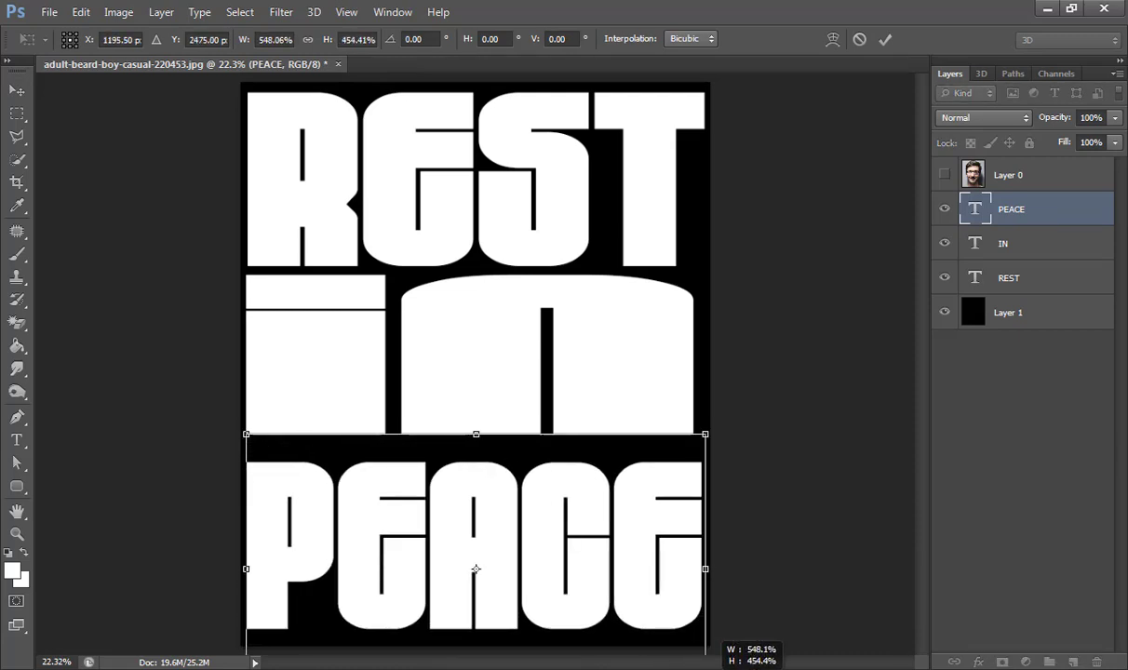
pyautogui.moveTo(476, 432); pyautogui.dragTo(477, 410)
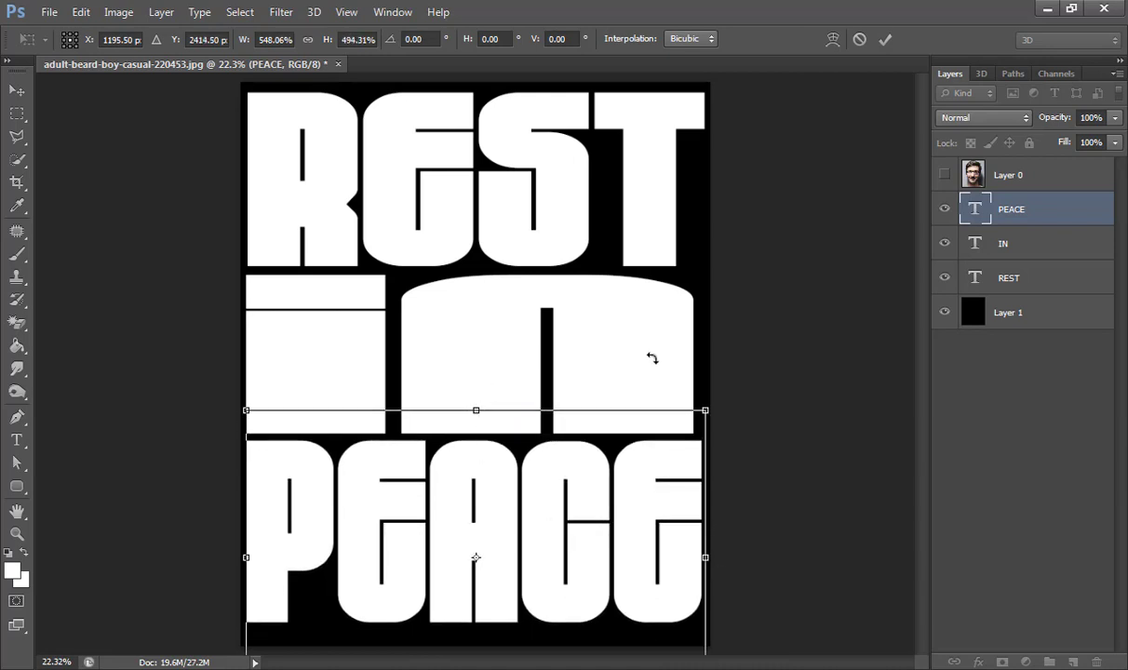
pyautogui.hotkey('ctrl', '-')
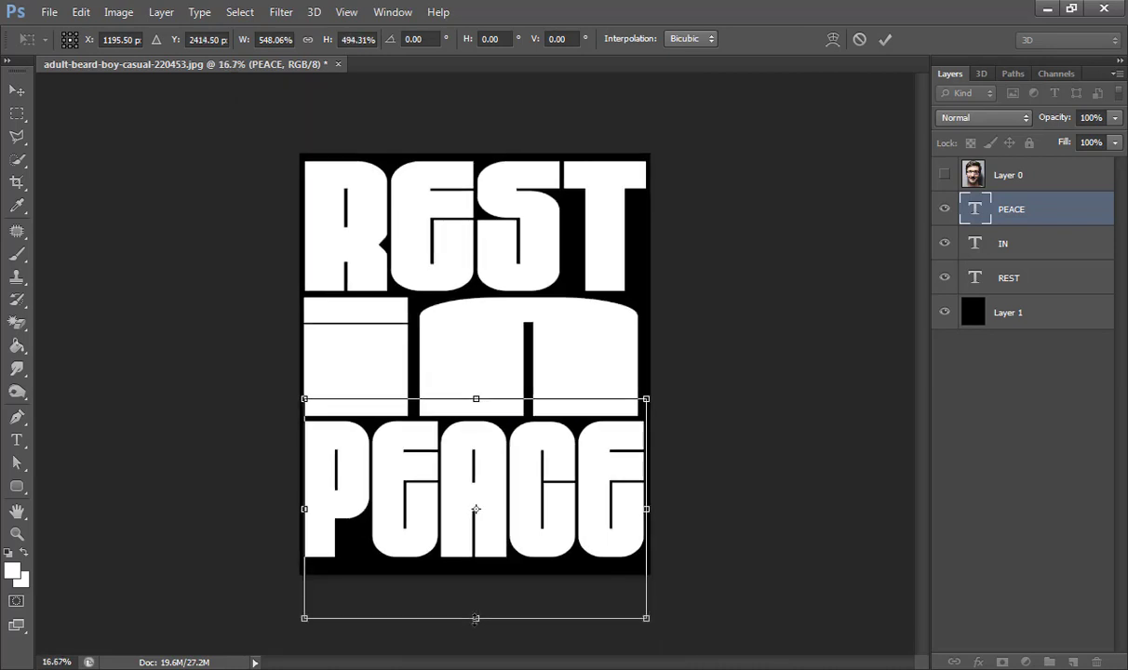
pyautogui.moveTo(476, 619); pyautogui.dragTo(476, 631)
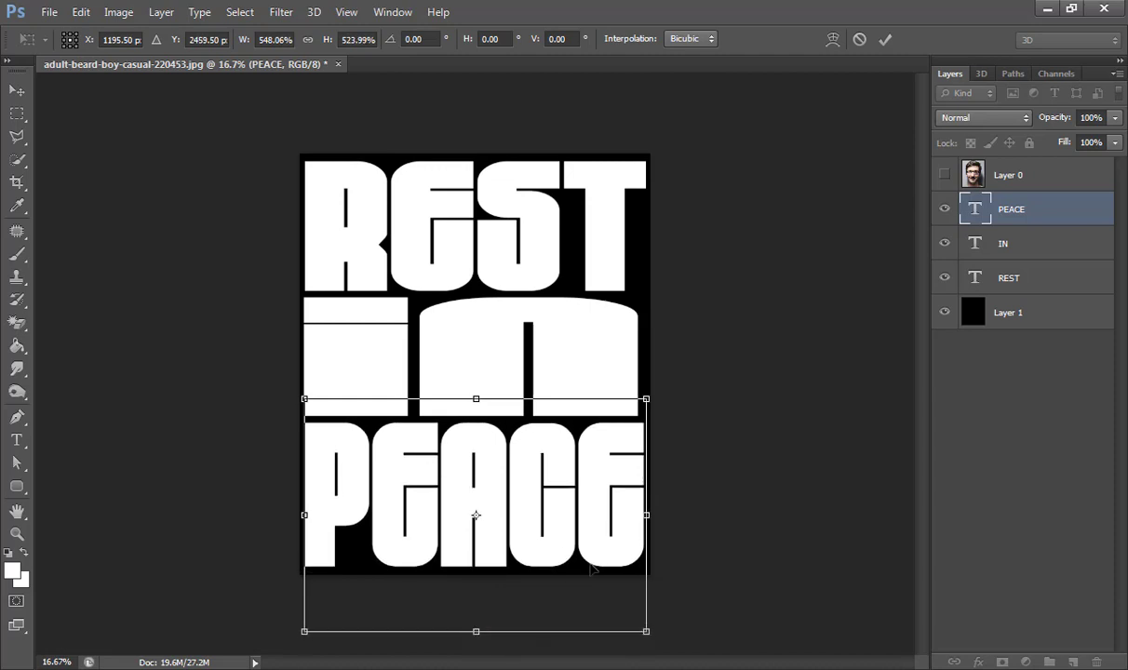
pyautogui.press('Return')
# Stretch IN slightly wider toward the right edge and fit the poster in view.
pyautogui.click(594, 365)
pyautogui.hotkey('ctrl', '+')
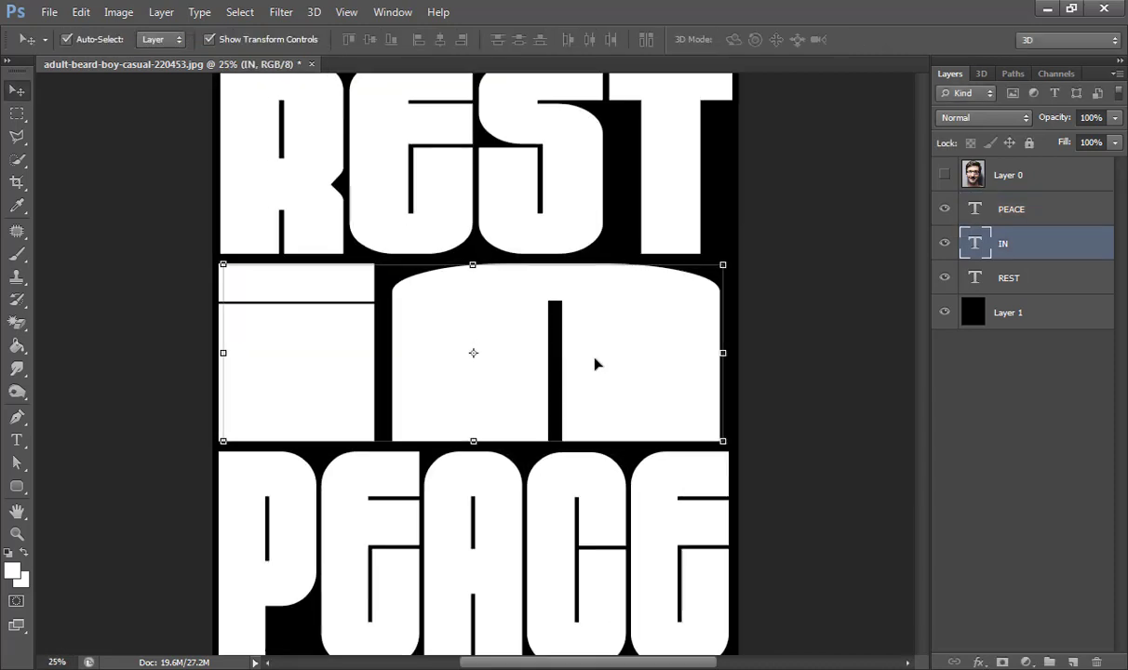
pyautogui.hotkey('ctrl', 't')
pyautogui.moveTo(736, 377); pyautogui.dragTo(749, 376)
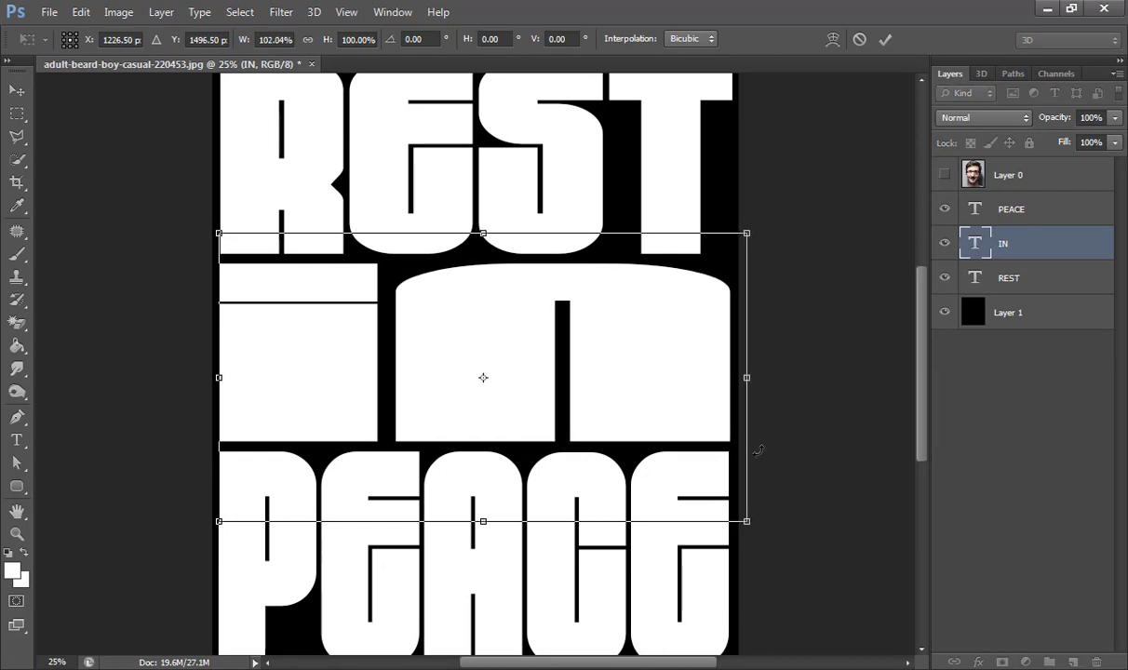
pyautogui.press('Return')
pyautogui.hotkey('ctrl', '0')
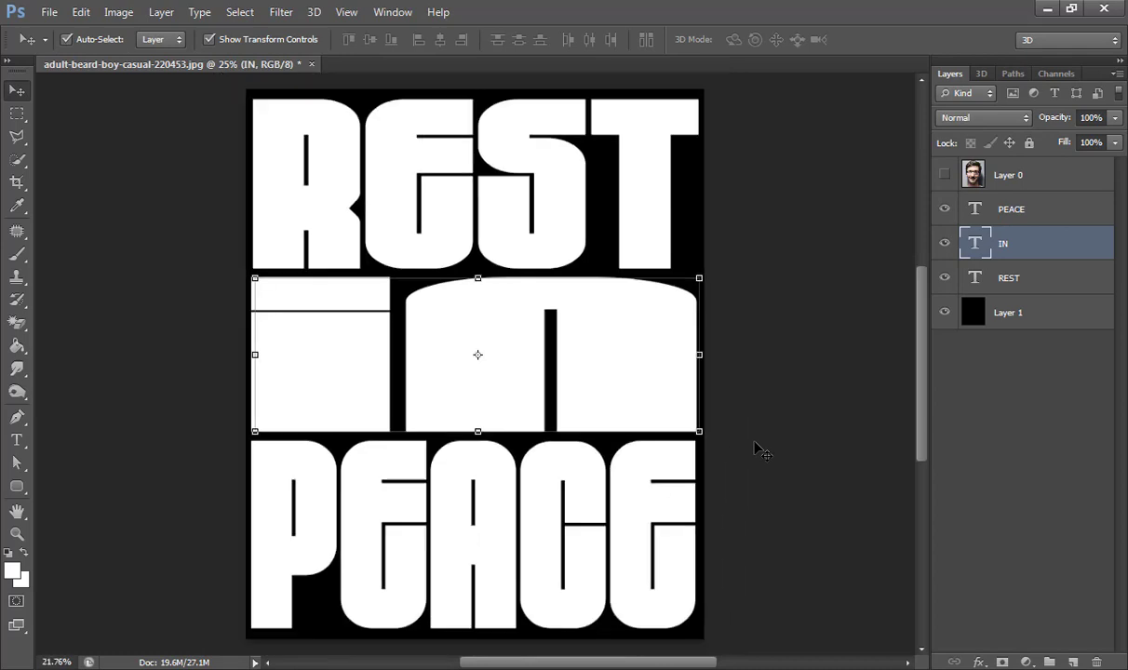
pyautogui.click(1006, 212)
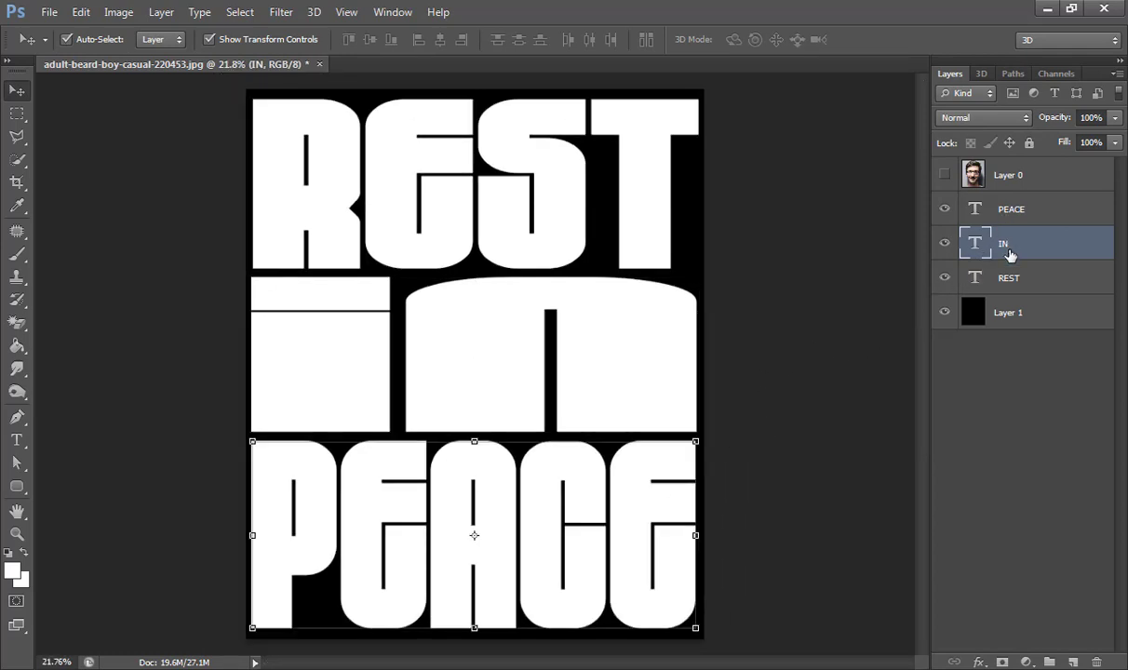
# Group the REST, IN and PEACE layers and load the letter shapes as a selection from Channels.
pyautogui.keyDown('shift'); pyautogui.click(1010, 281); pyautogui.keyUp('shift')
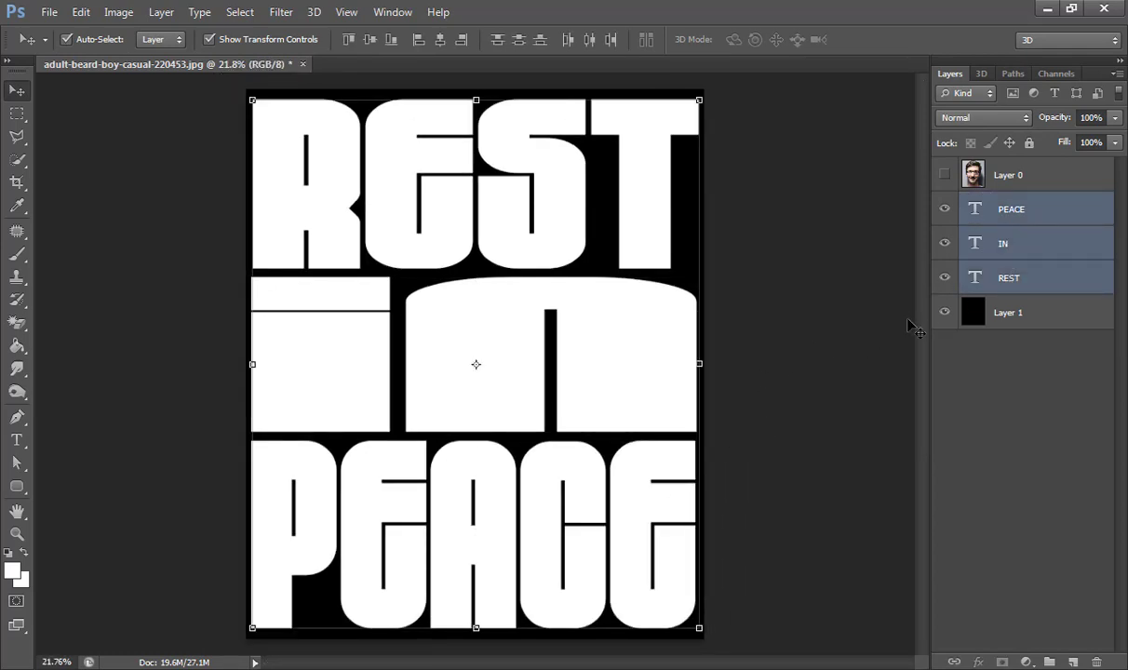
pyautogui.hotkey('ctrl', 'g')
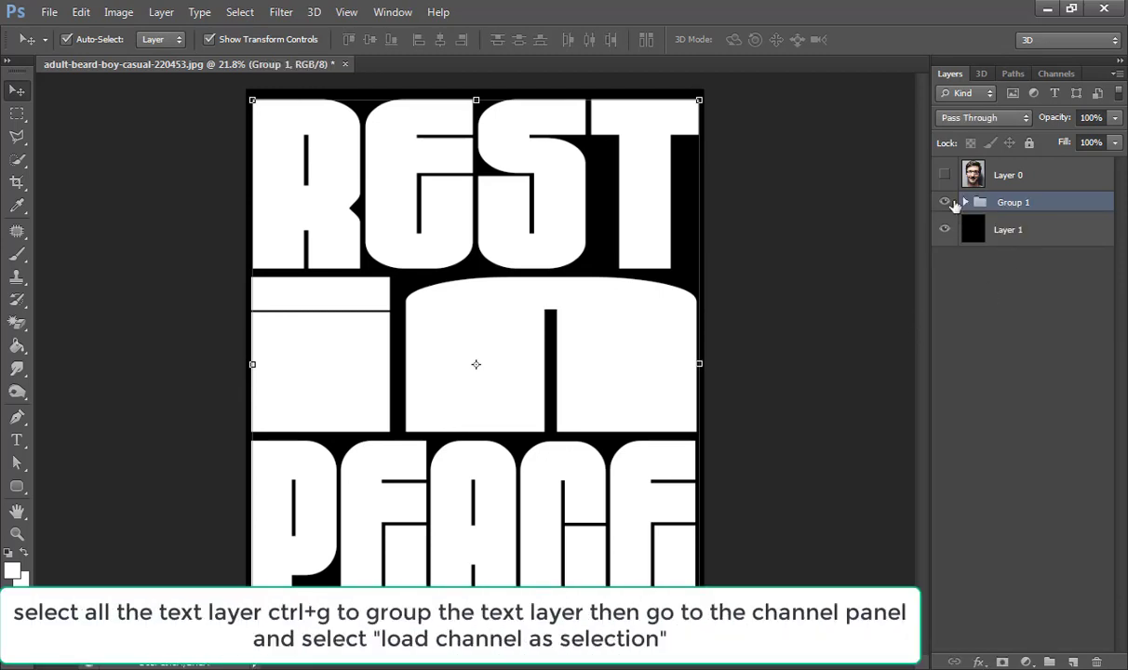
pyautogui.click(1056, 73)
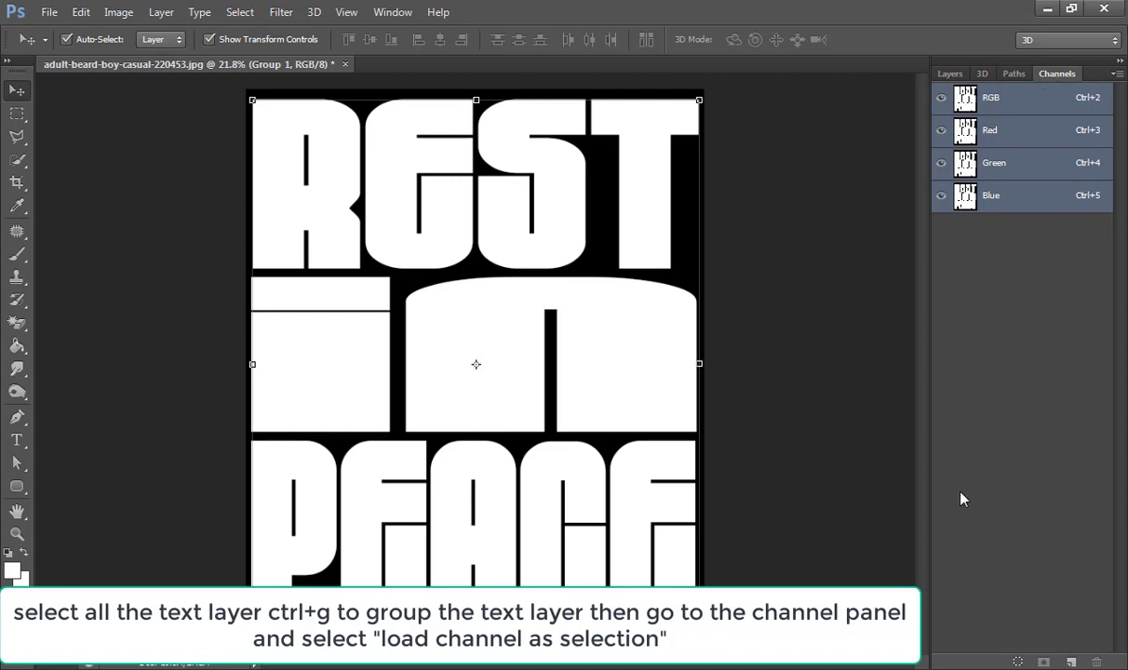
pyautogui.click(1018, 662)
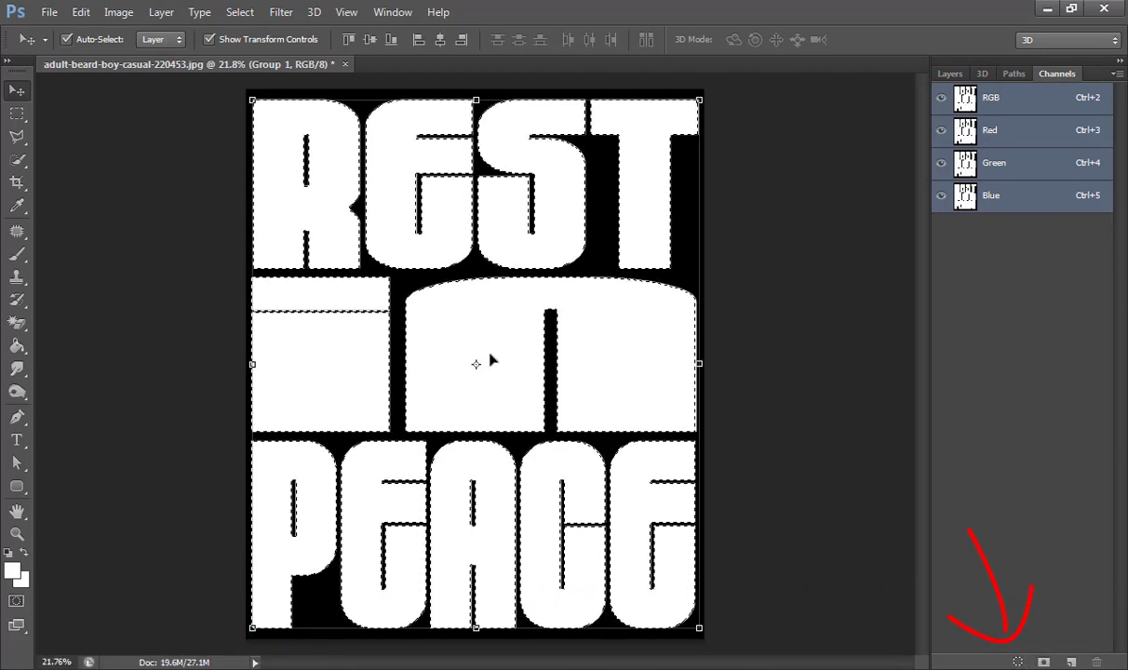
pyautogui.click(950, 73)
# Hide Group 1, fill the letter selection white on a new Layer 2, and deselect.
pyautogui.click(946, 203)
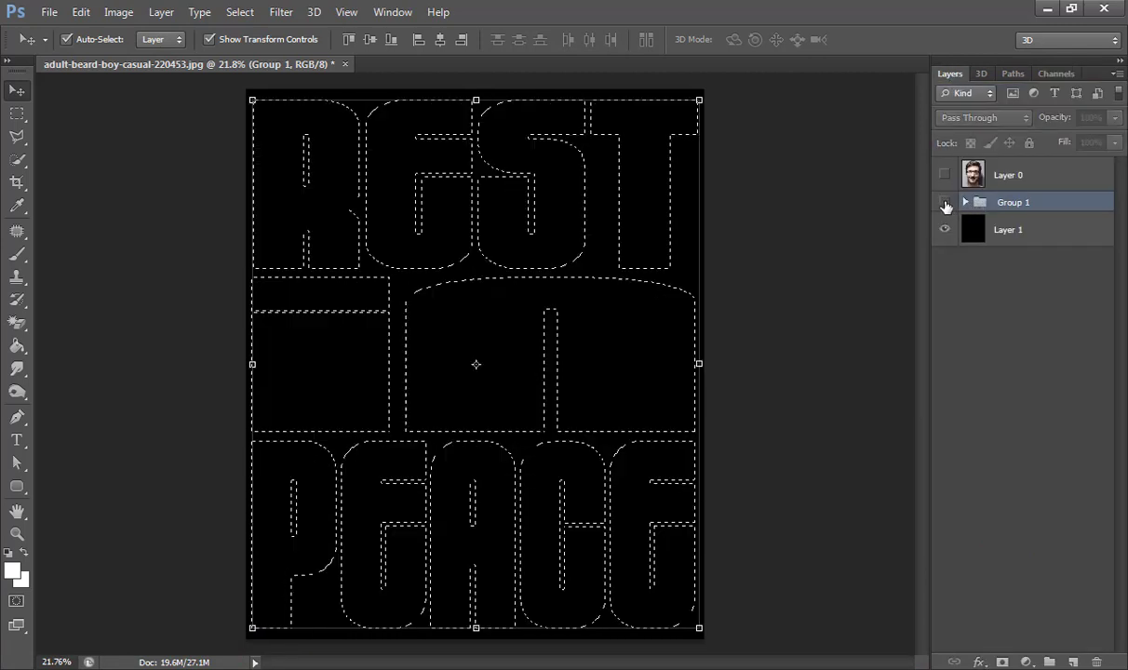
pyautogui.click(1072, 662)
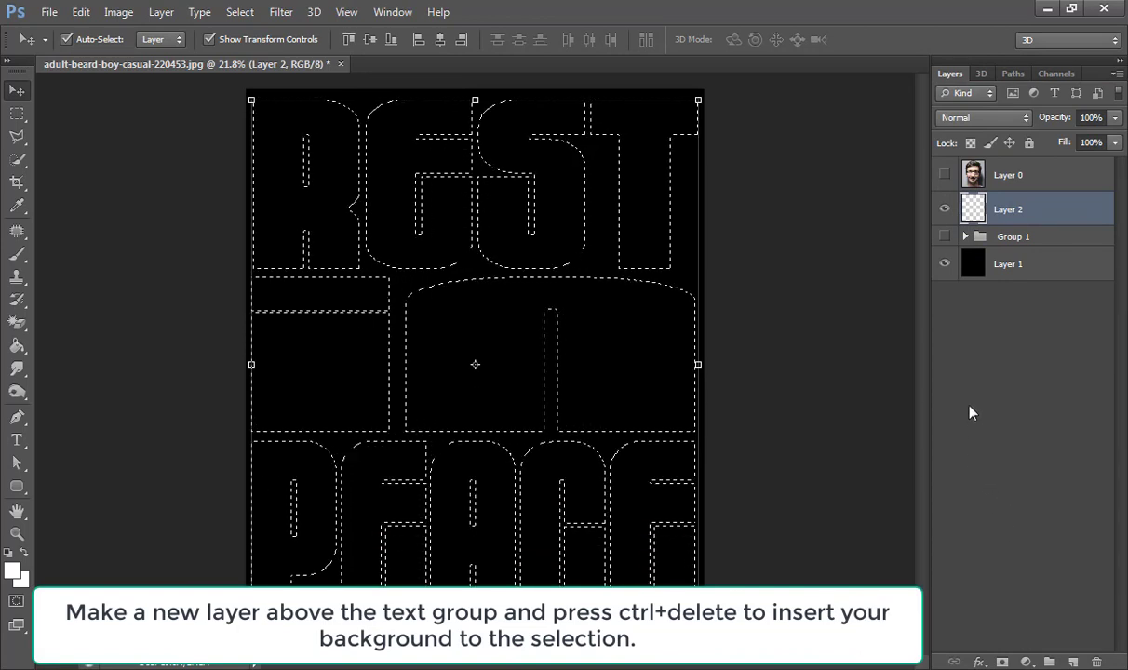
pyautogui.hotkey('ctrl', 'Delete')
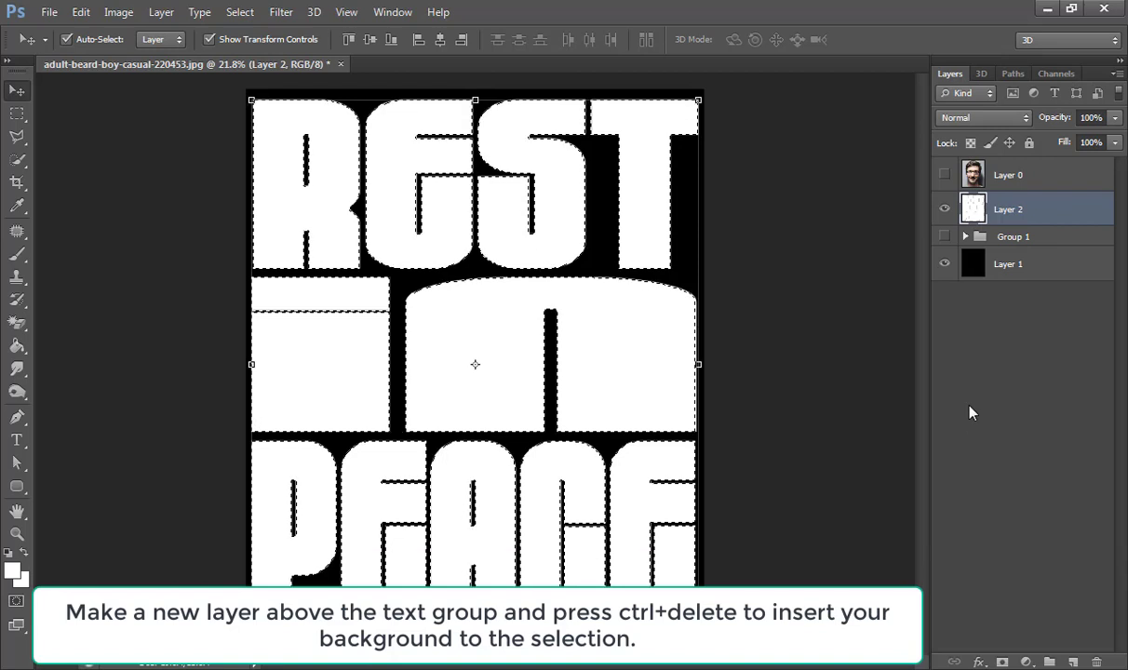
pyautogui.hotkey('ctrl', 'd')
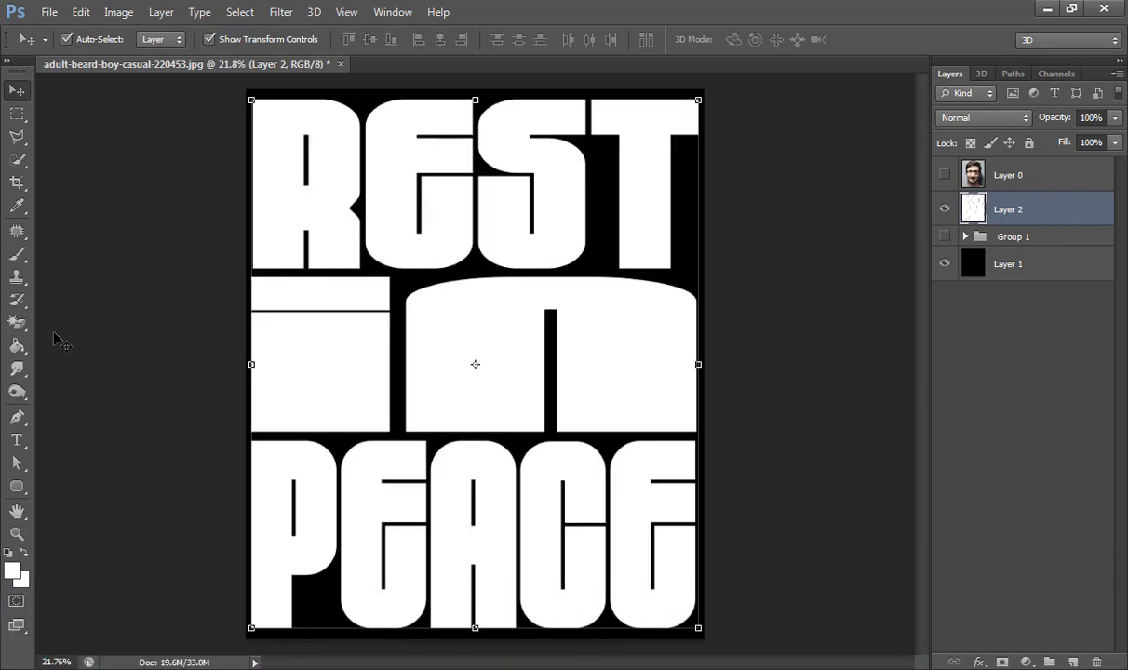
# Fill the R, the N of IN and the P with red using the Paint Bucket.
pyautogui.click(17, 346)
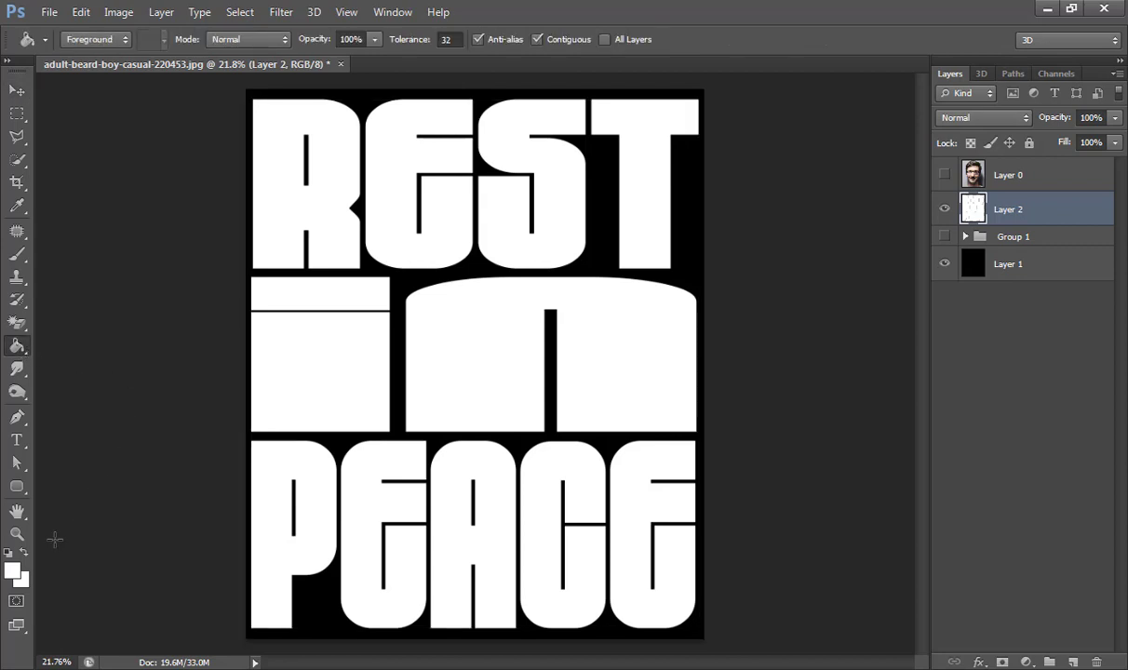
pyautogui.click(12, 571)
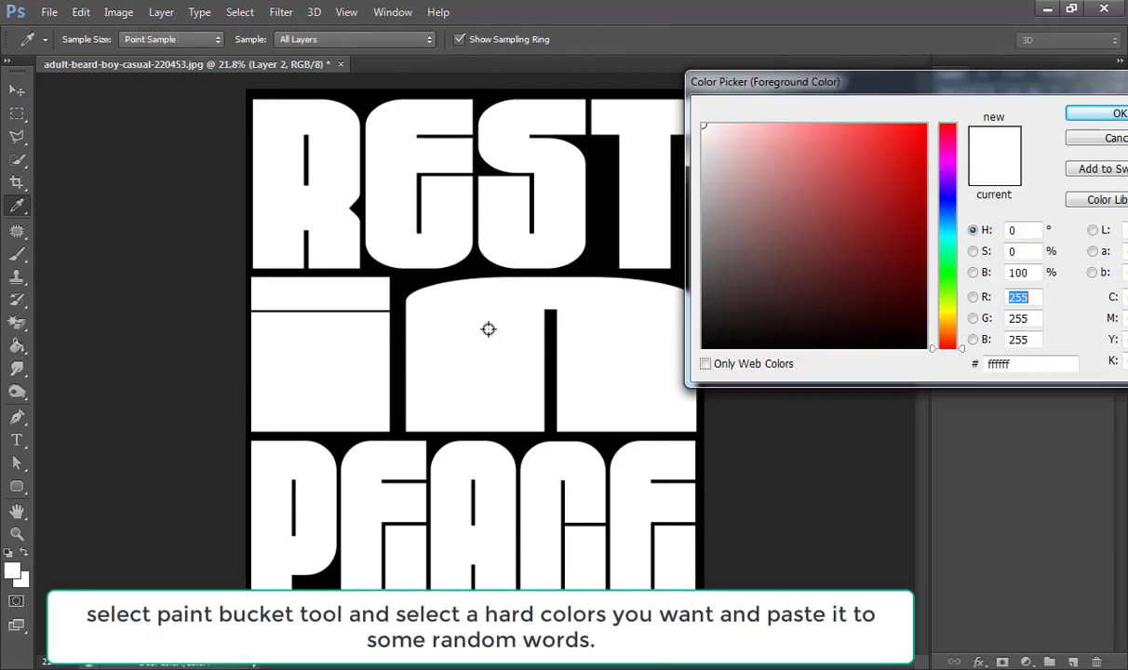
pyautogui.moveTo(843, 145); pyautogui.dragTo(962, 121)
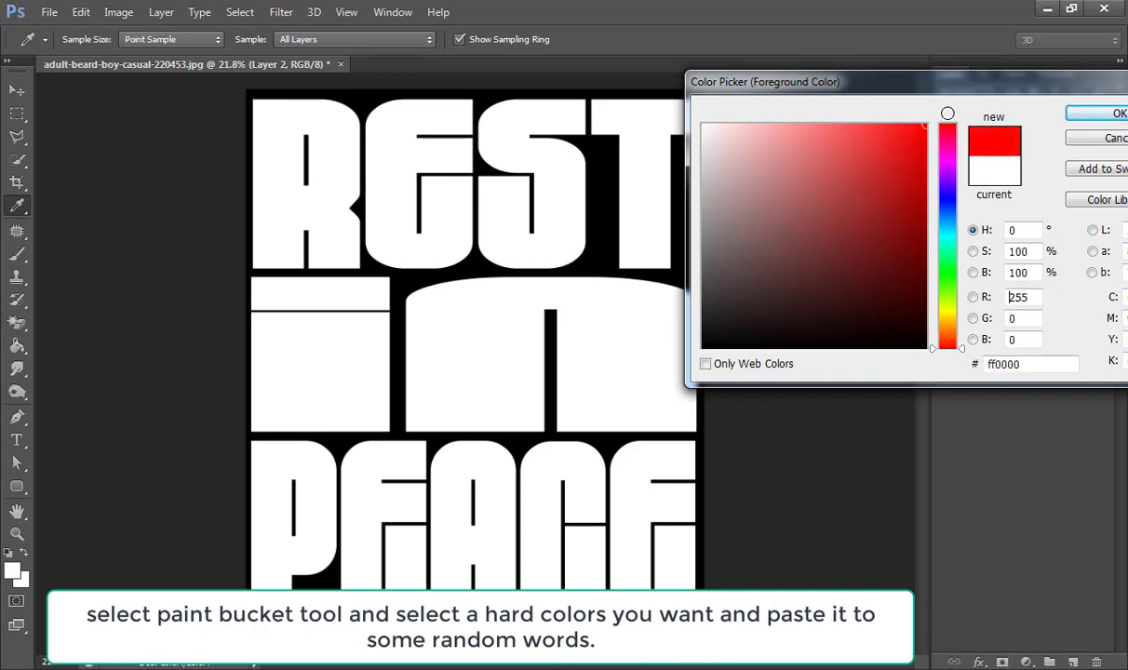
pyautogui.click(1122, 114)
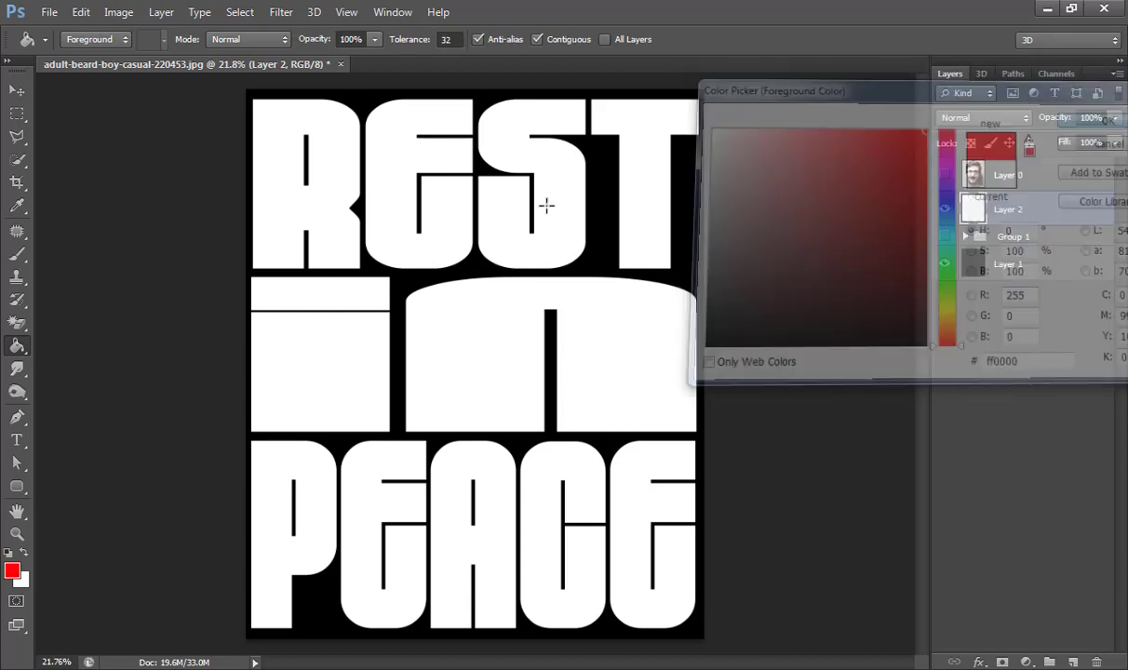
pyautogui.click(305, 204)
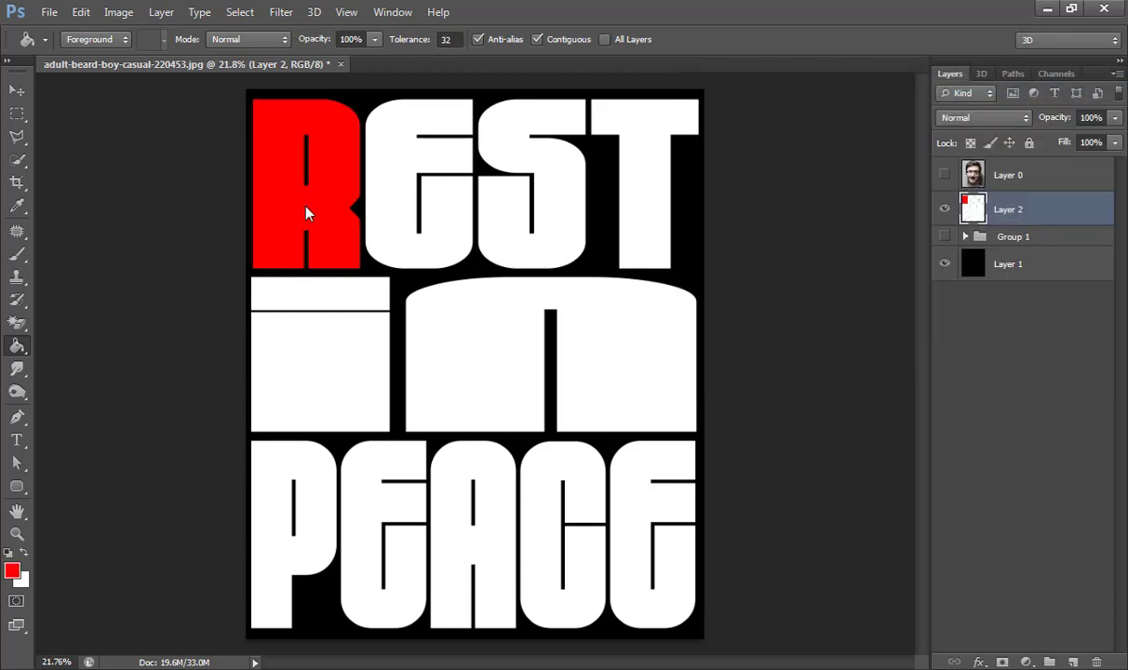
pyautogui.click(631, 350)
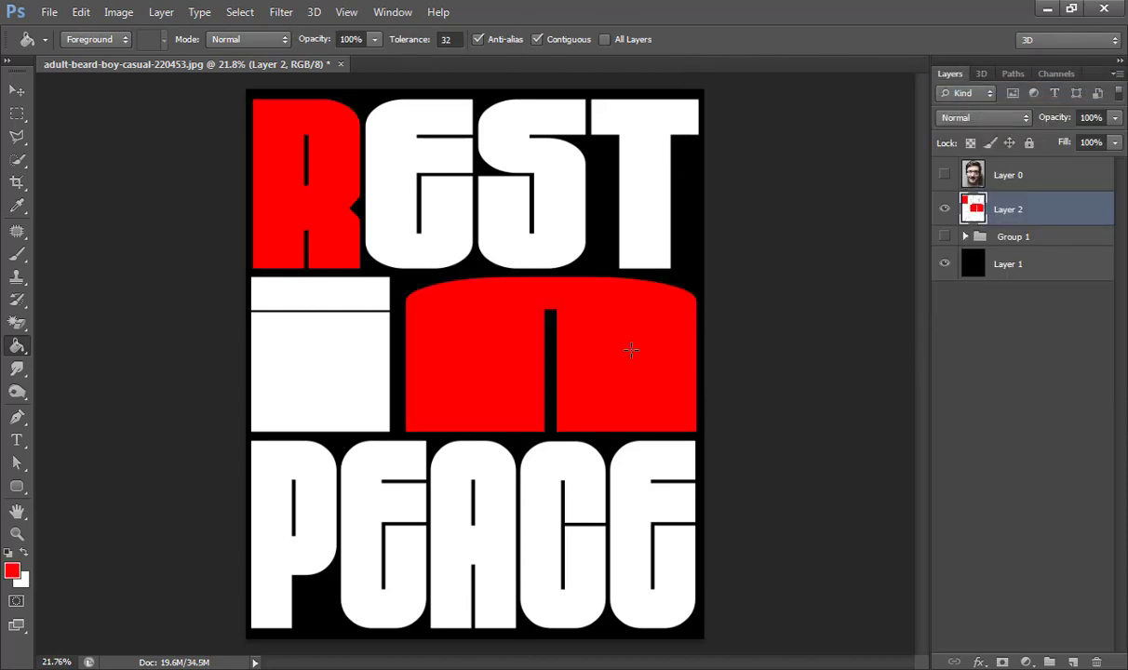
pyautogui.click(288, 558)
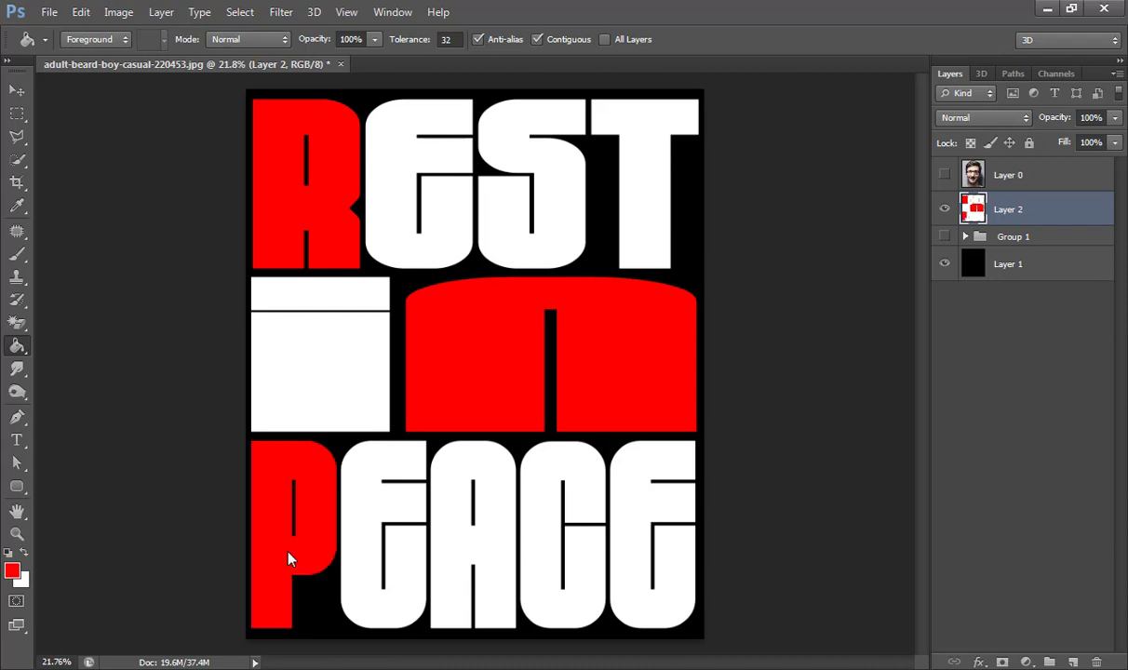
# Fill the E of REST and the final E of PEACE with blue (#0030ff).
pyautogui.click(13, 571)
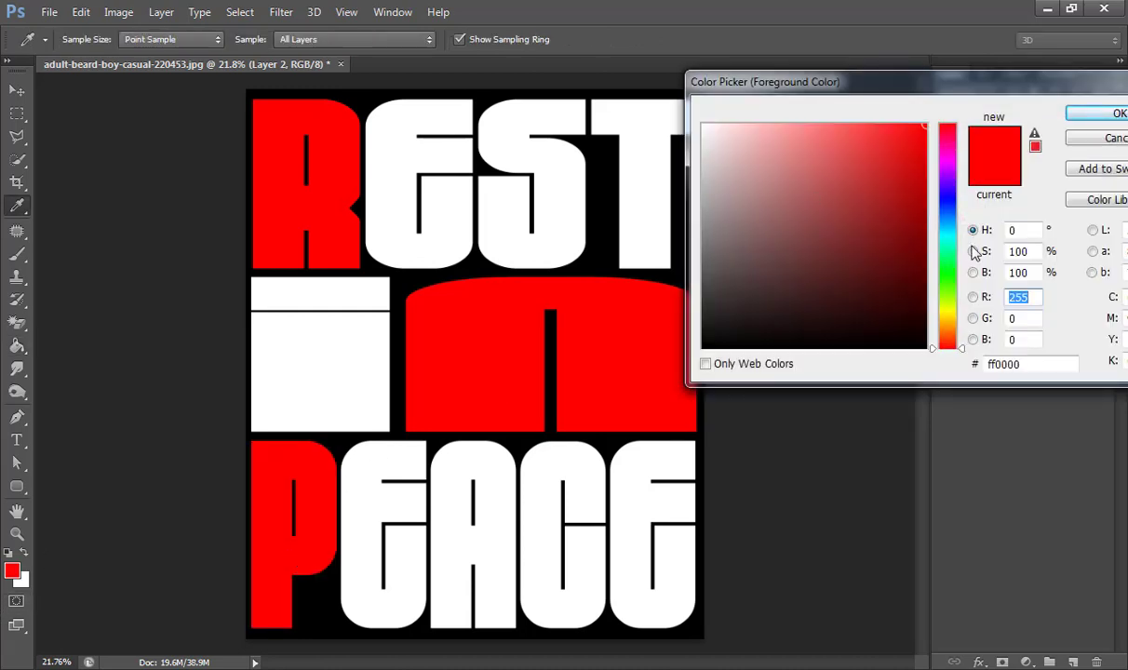
pyautogui.click(960, 207)
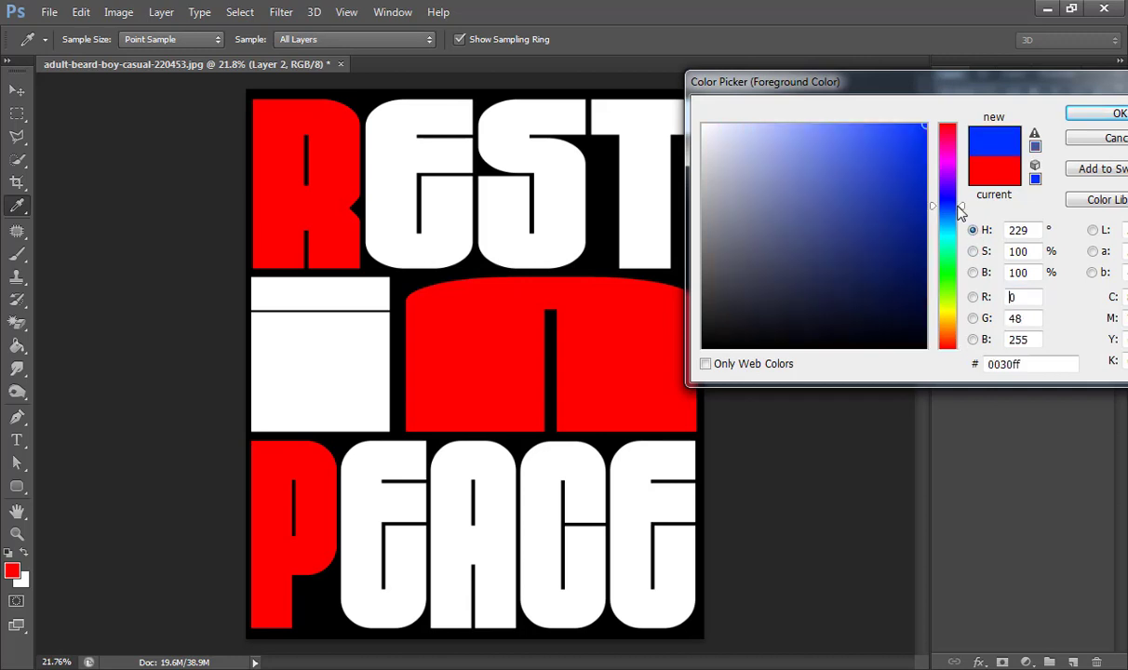
pyautogui.click(1099, 114)
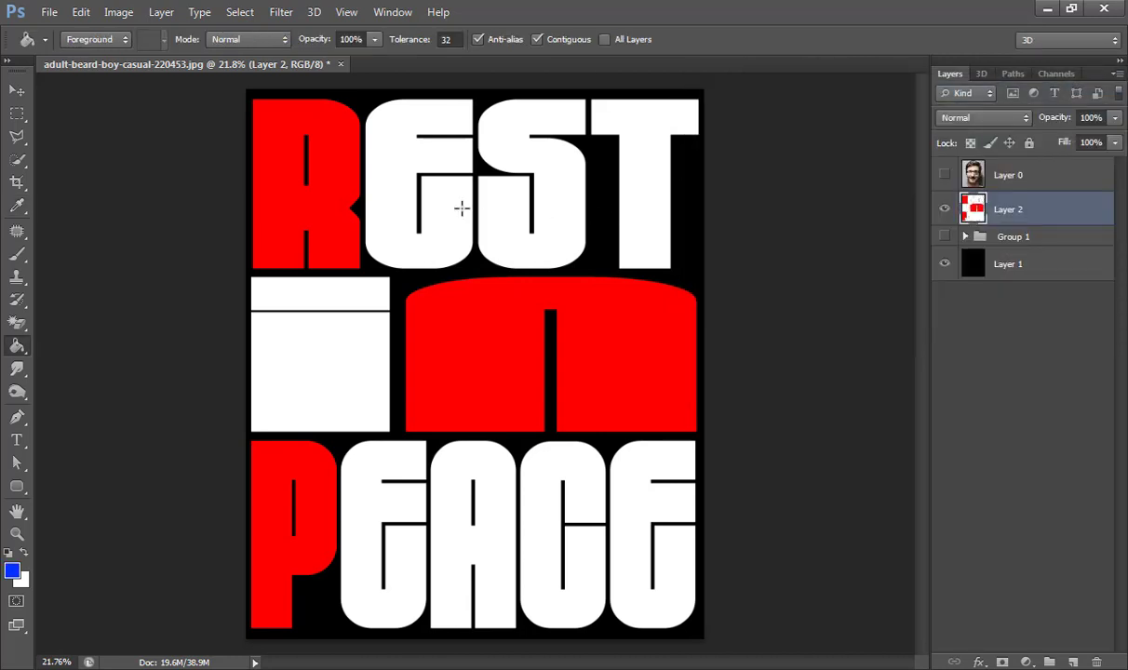
pyautogui.click(404, 182)
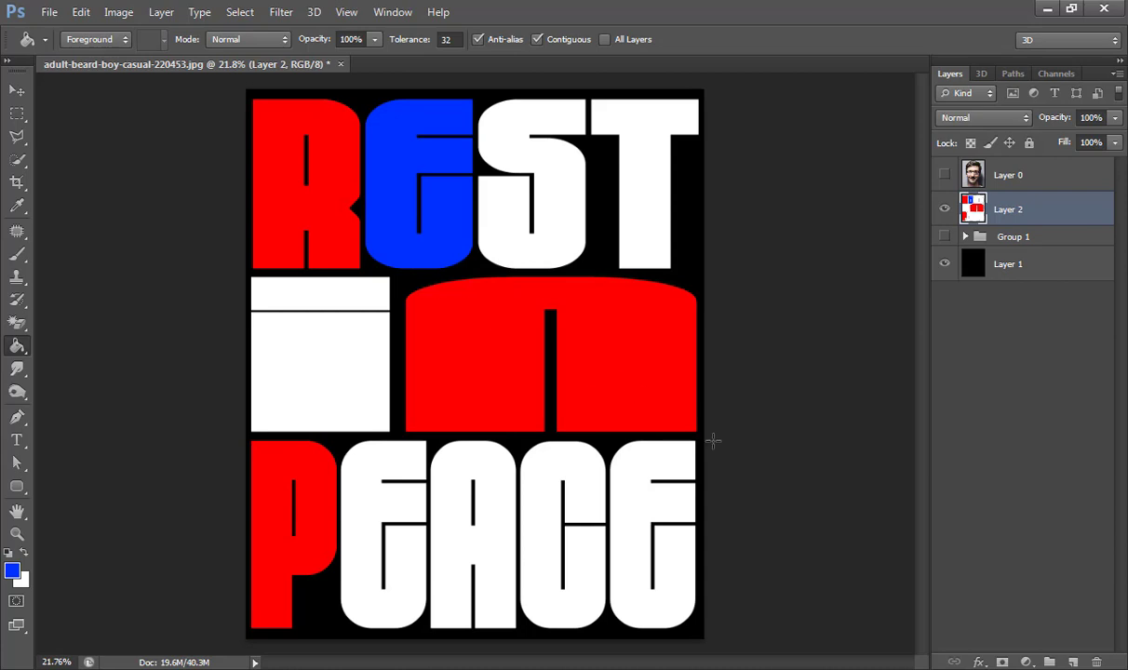
pyautogui.click(628, 546)
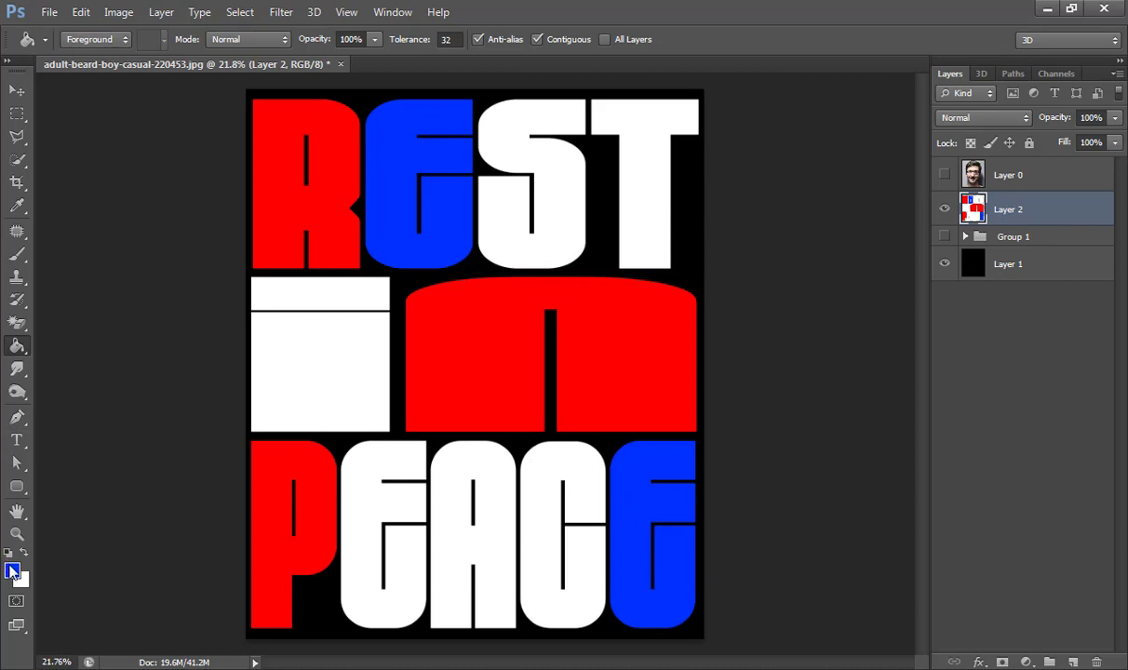
# Fill the S of REST and both parts of the I with yellow (#deff00).
pyautogui.click(12, 571)
pyautogui.click(950, 308)
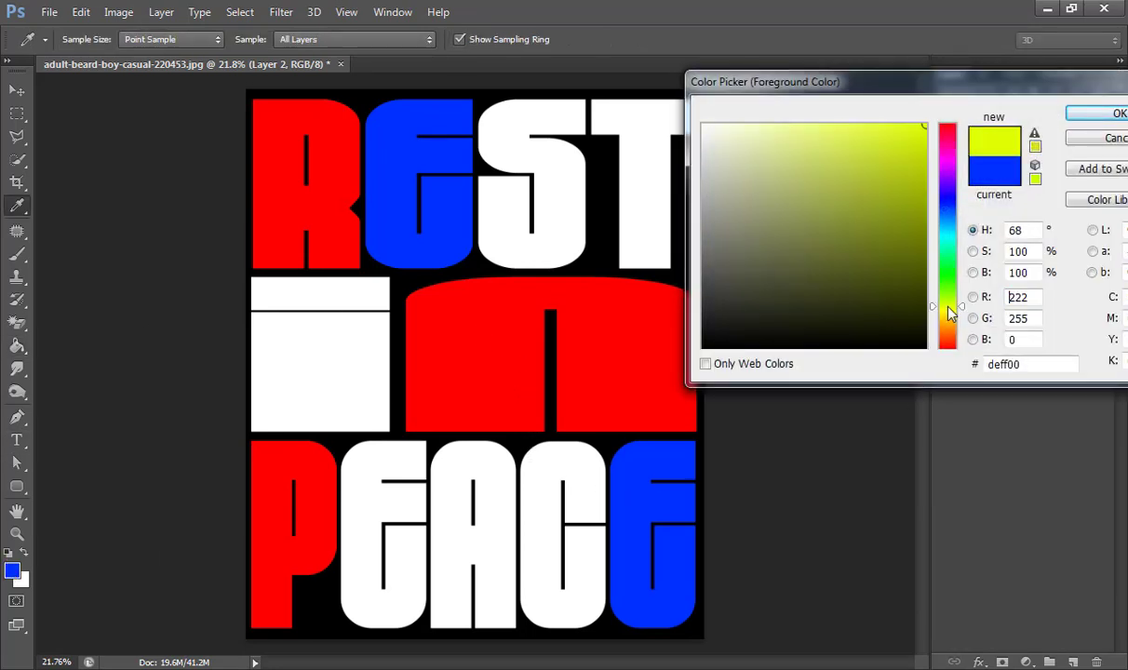
pyautogui.click(1105, 119)
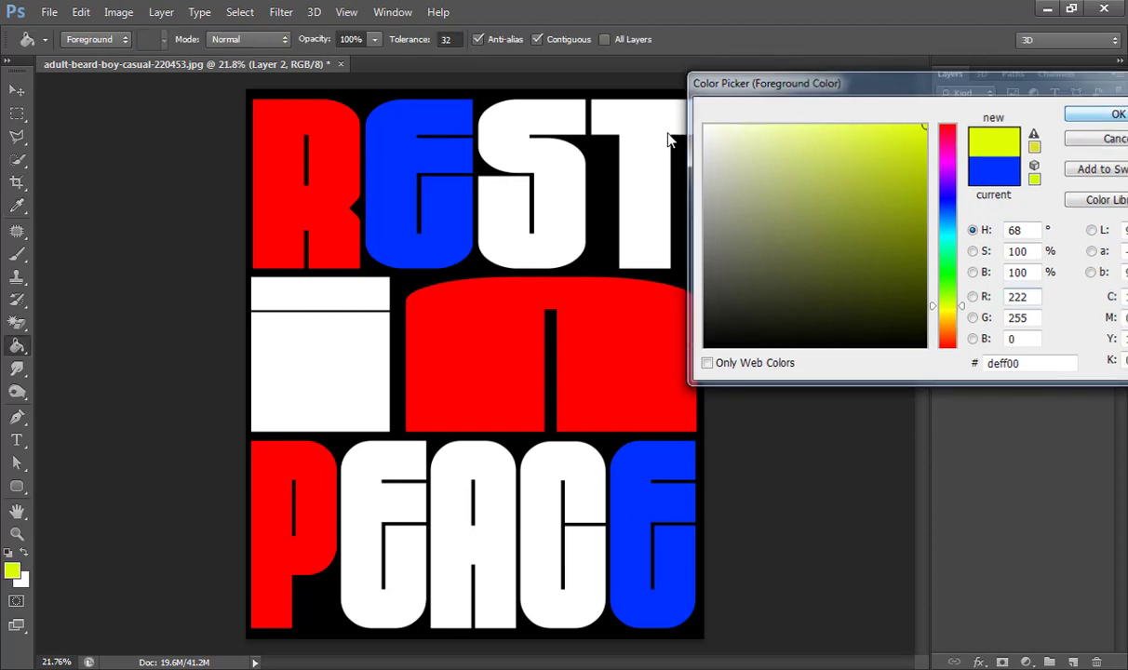
pyautogui.click(534, 257)
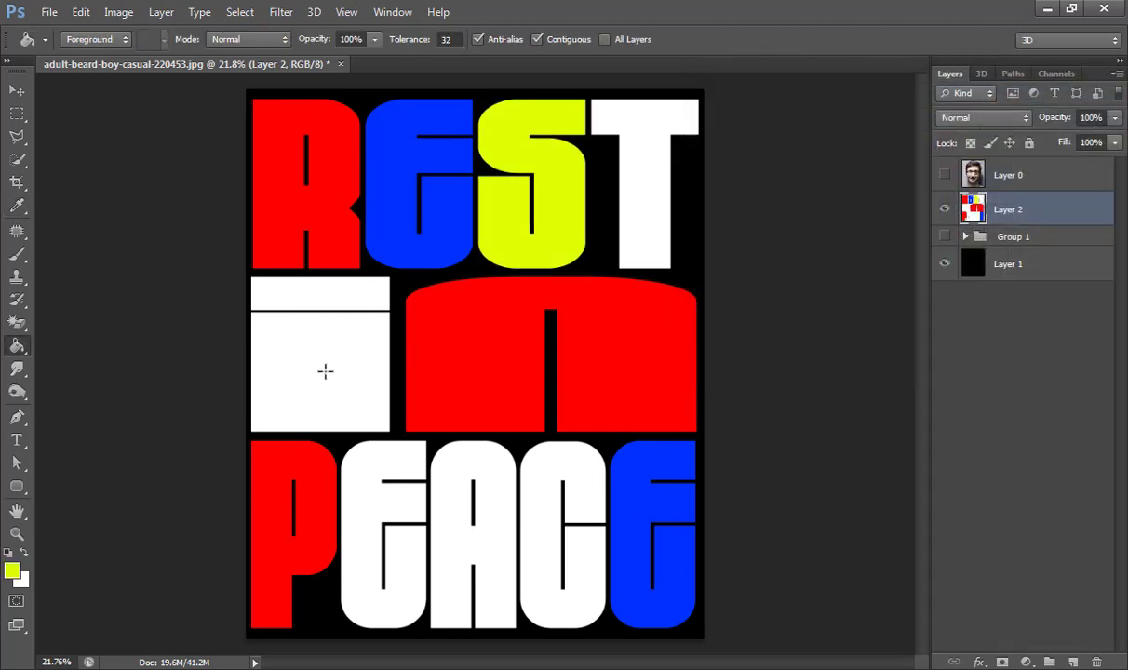
pyautogui.click(325, 372)
pyautogui.click(292, 297)
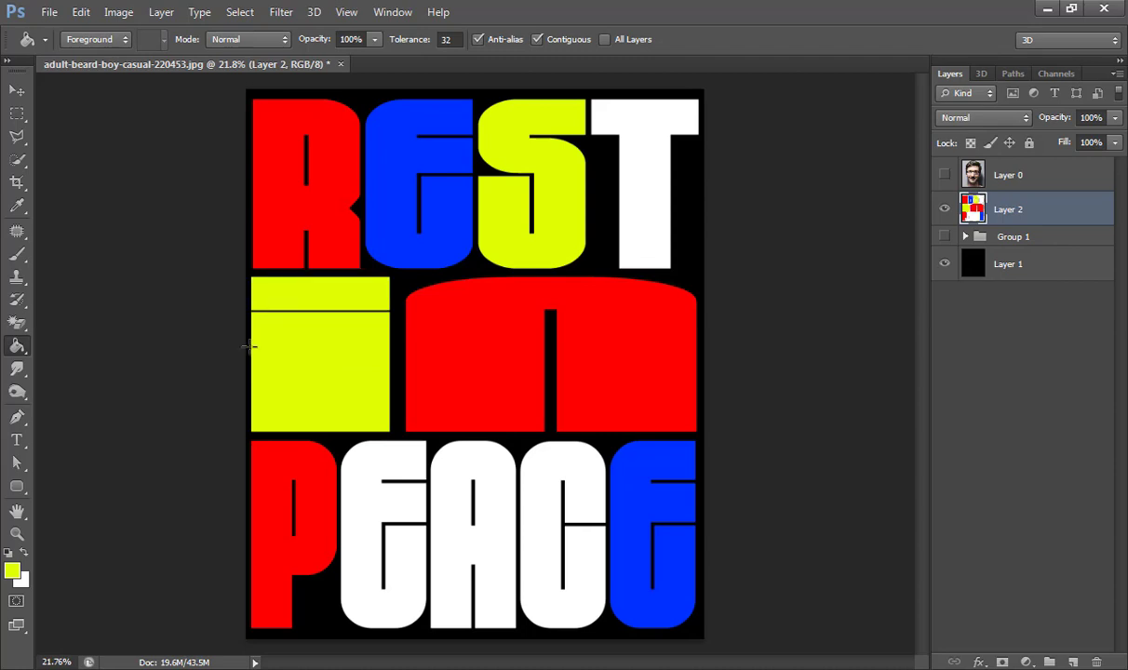
pyautogui.press('i')
# Fill the T of REST and PEACE's first E with magenta (#fc00ff).
pyautogui.click(12, 570)
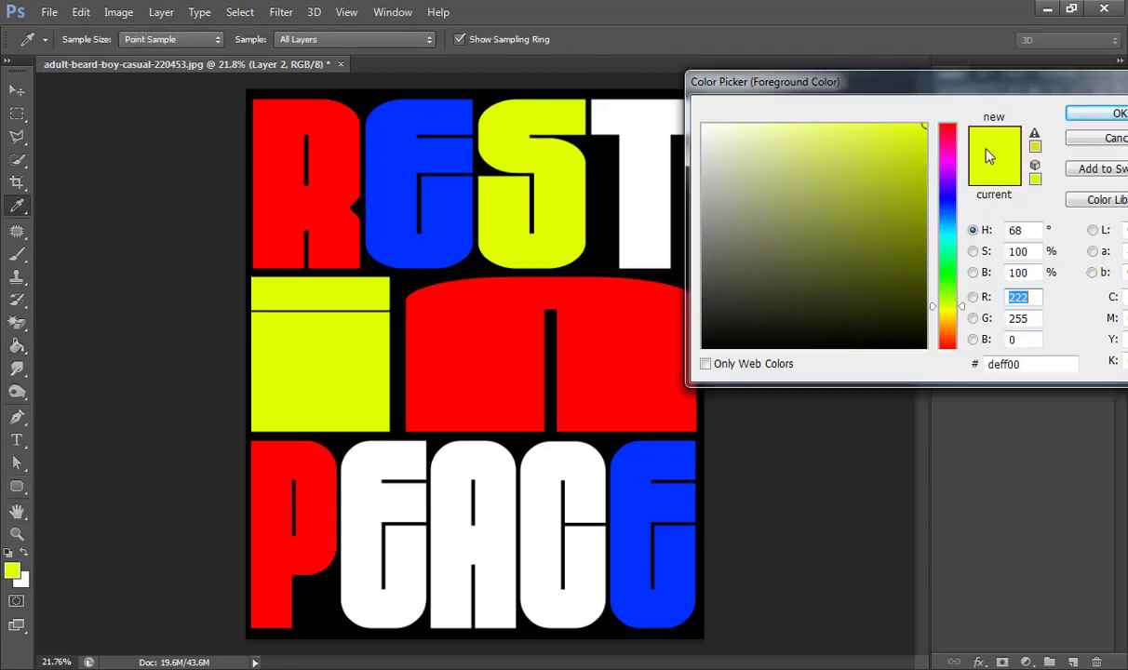
pyautogui.click(947, 162)
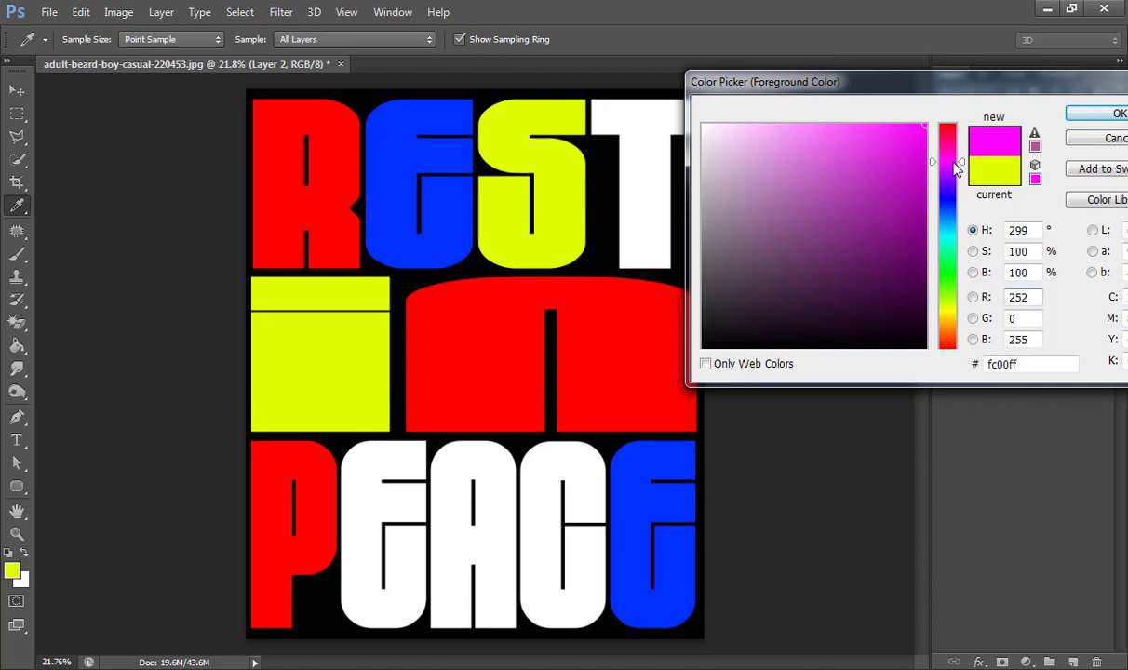
pyautogui.click(1098, 113)
pyautogui.press('g')
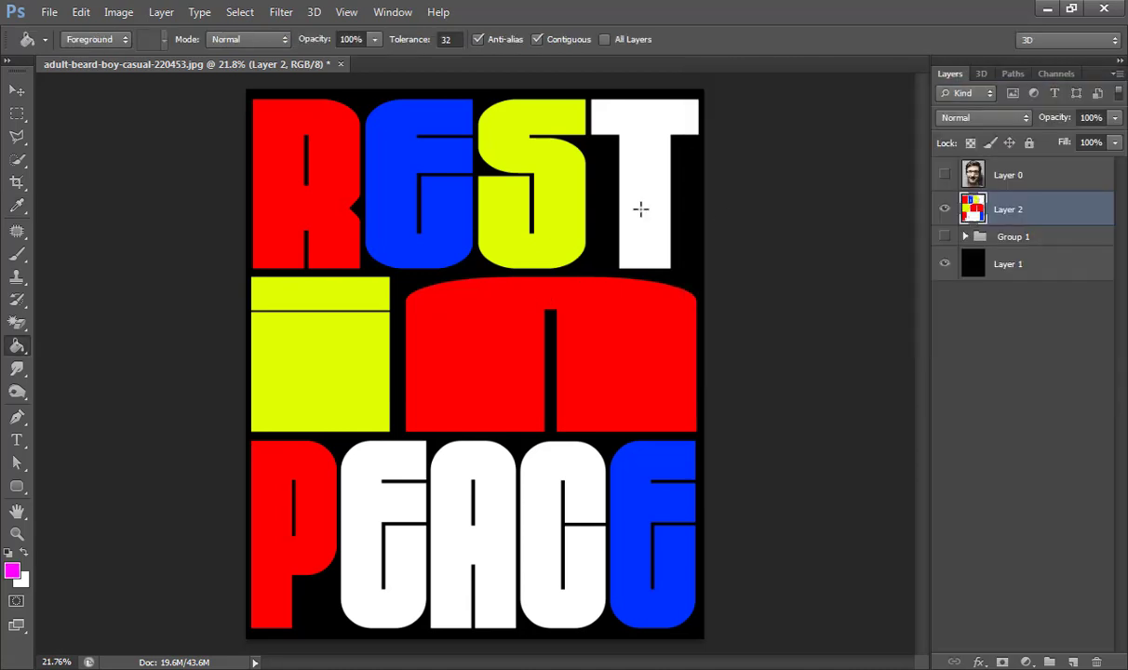
pyautogui.click(616, 199)
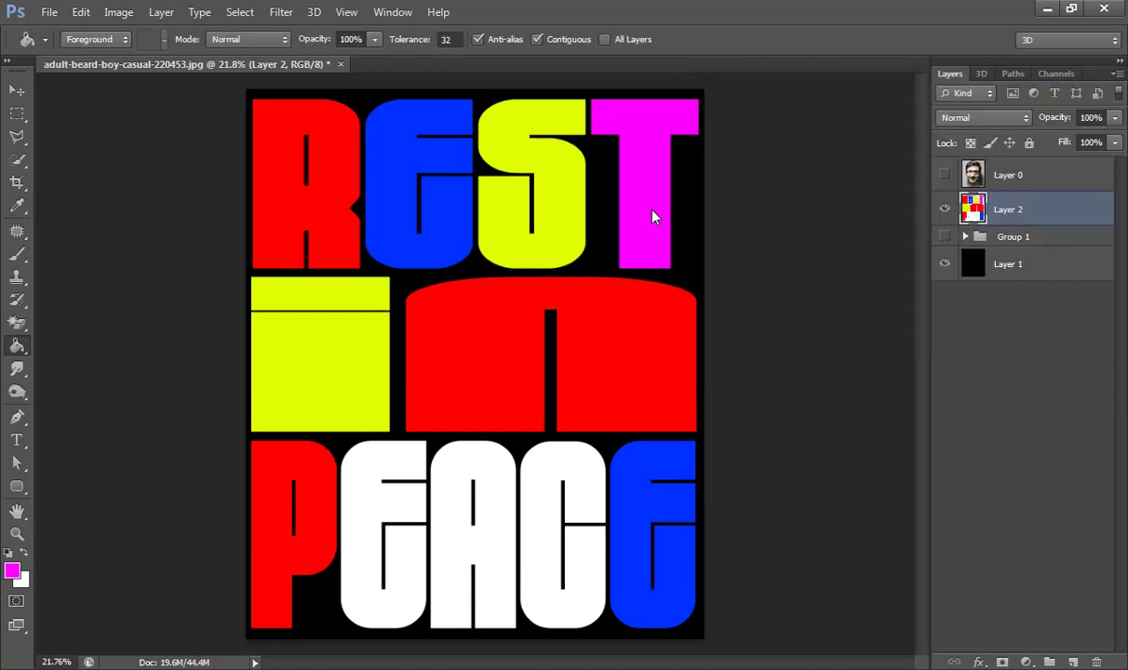
pyautogui.click(352, 564)
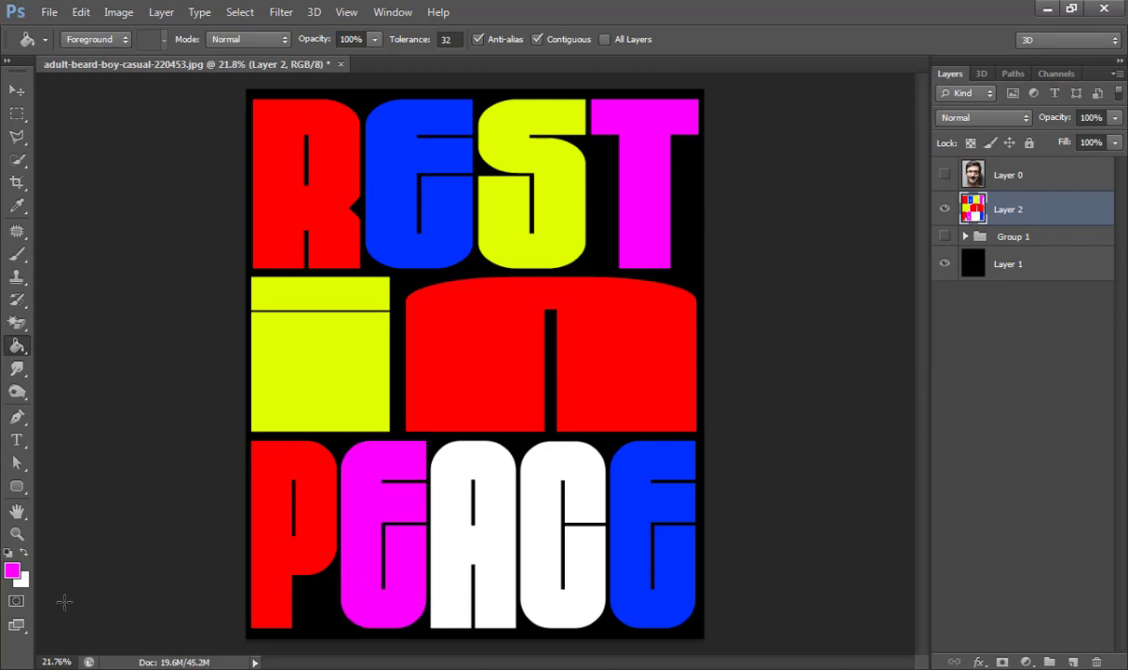
pyautogui.click(12, 568)
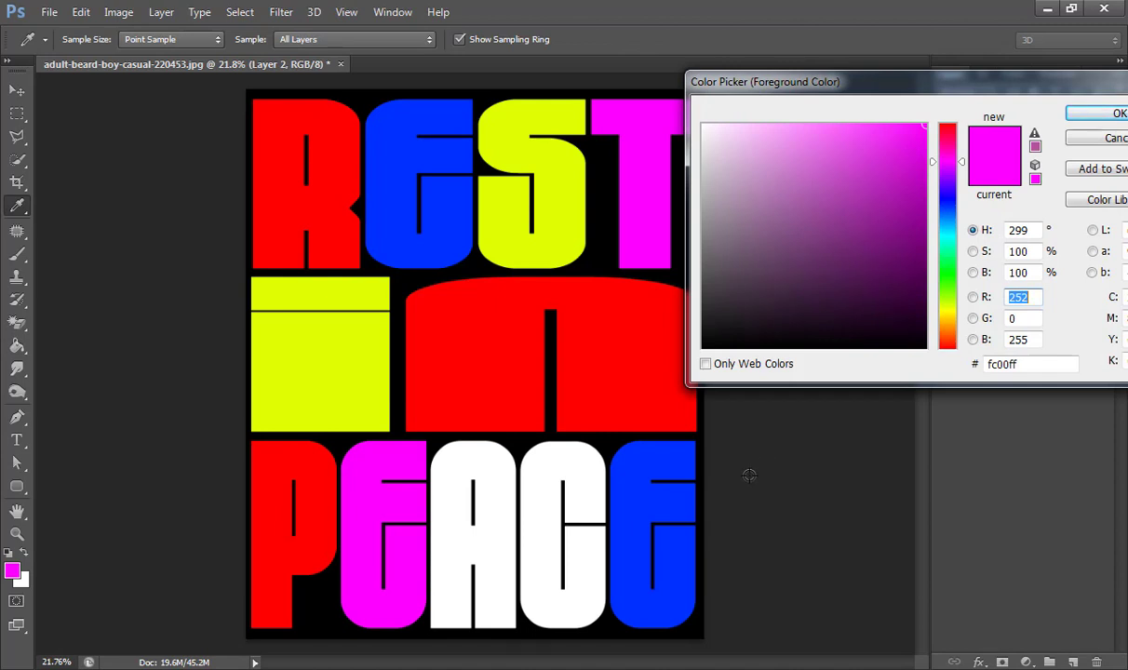
# Choose bright green #00ff36 as the foreground and fill the A of PEACE.
pyautogui.click(956, 310)
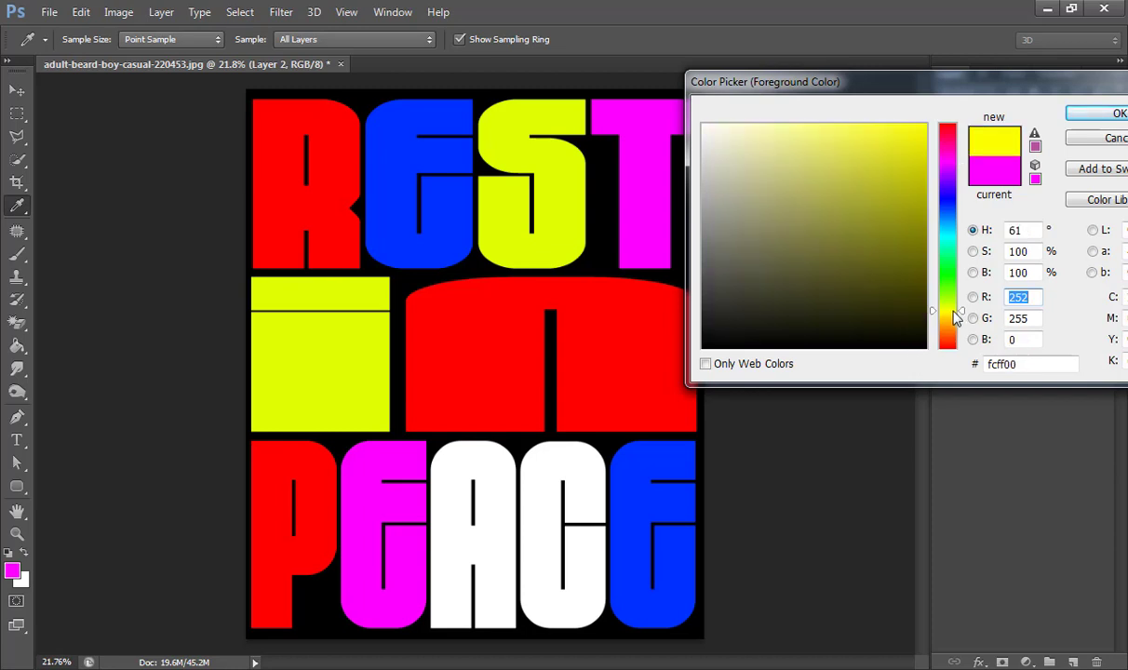
pyautogui.click(948, 325)
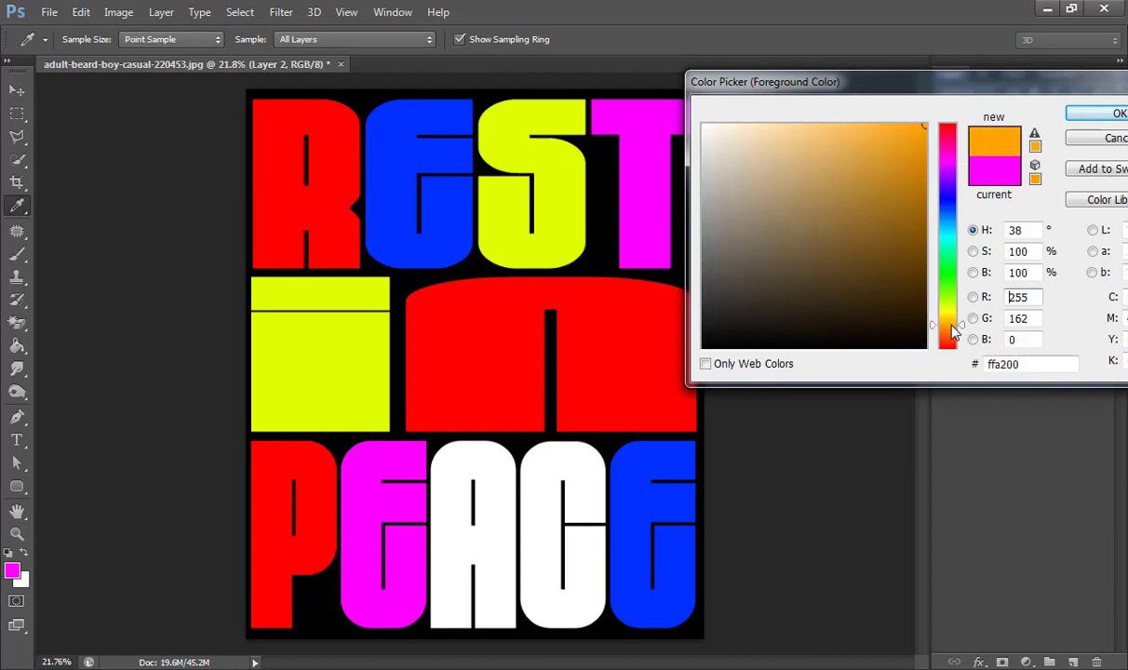
pyautogui.click(948, 240)
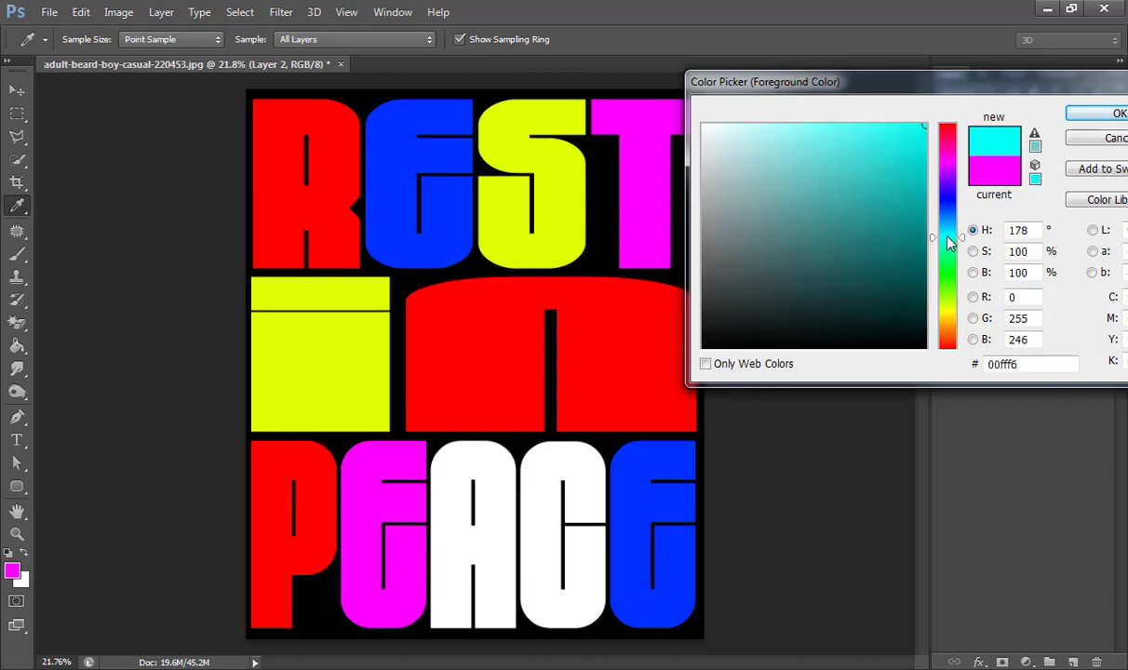
pyautogui.moveTo(948, 240)
pyautogui.mouseDown()
pyautogui.moveTo(951, 204)
pyautogui.moveTo(954, 231)
pyautogui.mouseUp()
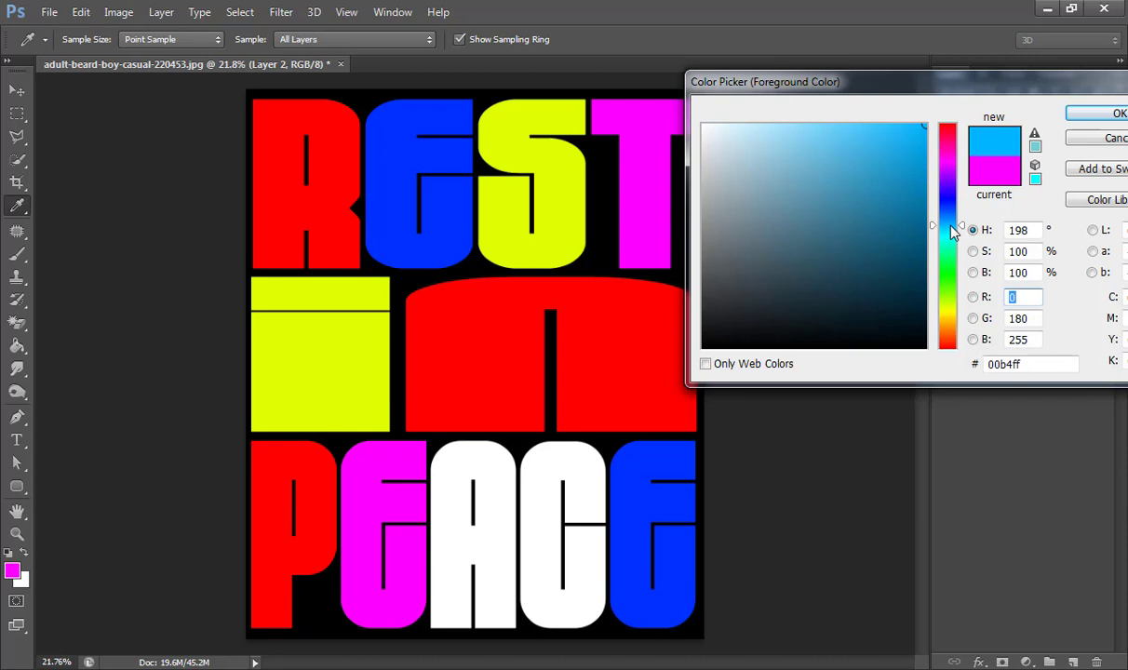
pyautogui.moveTo(953, 232)
pyautogui.mouseDown()
pyautogui.moveTo(954, 297)
pyautogui.moveTo(951, 257)
pyautogui.moveTo(953, 275)
pyautogui.mouseUp()
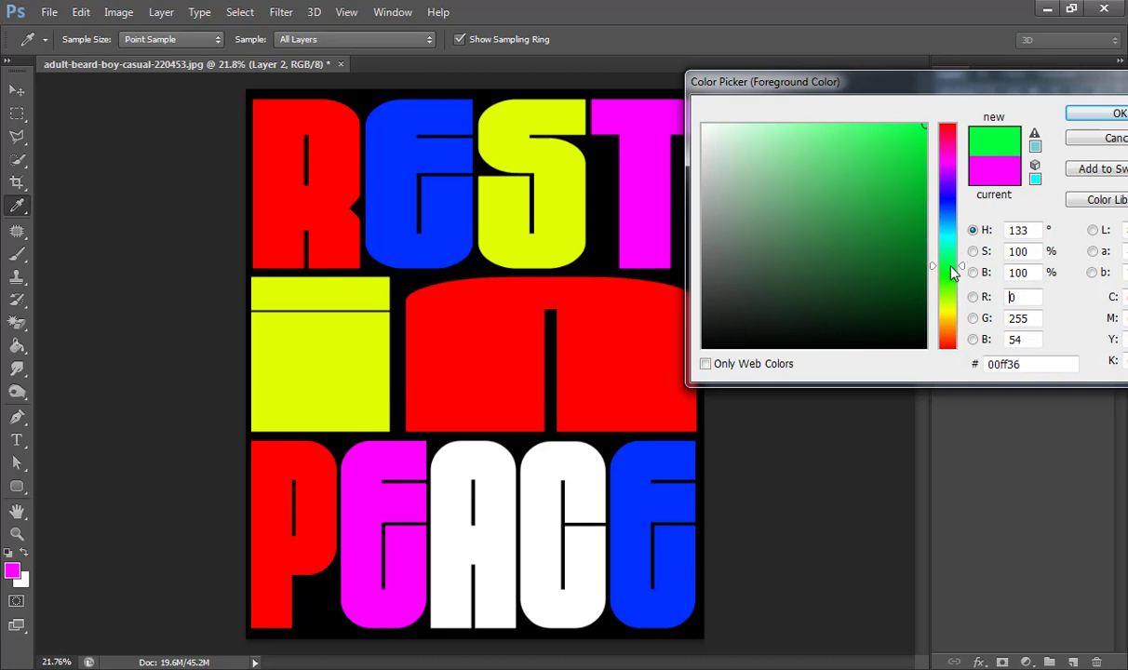
pyautogui.click(1090, 121)
pyautogui.press('g')
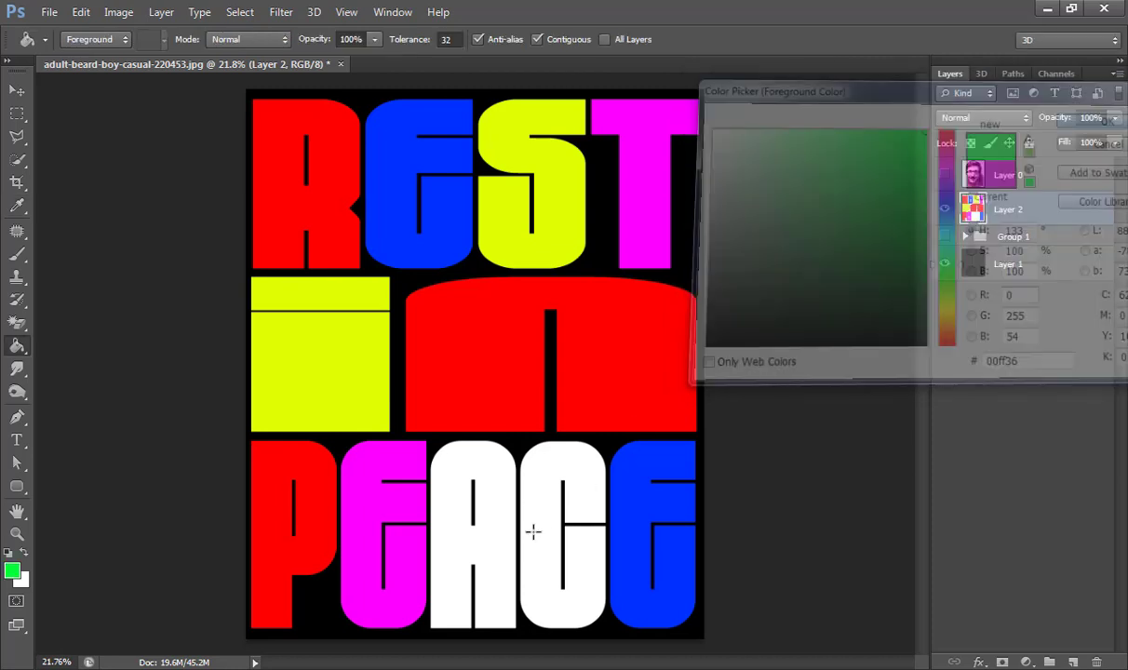
pyautogui.click(478, 559)
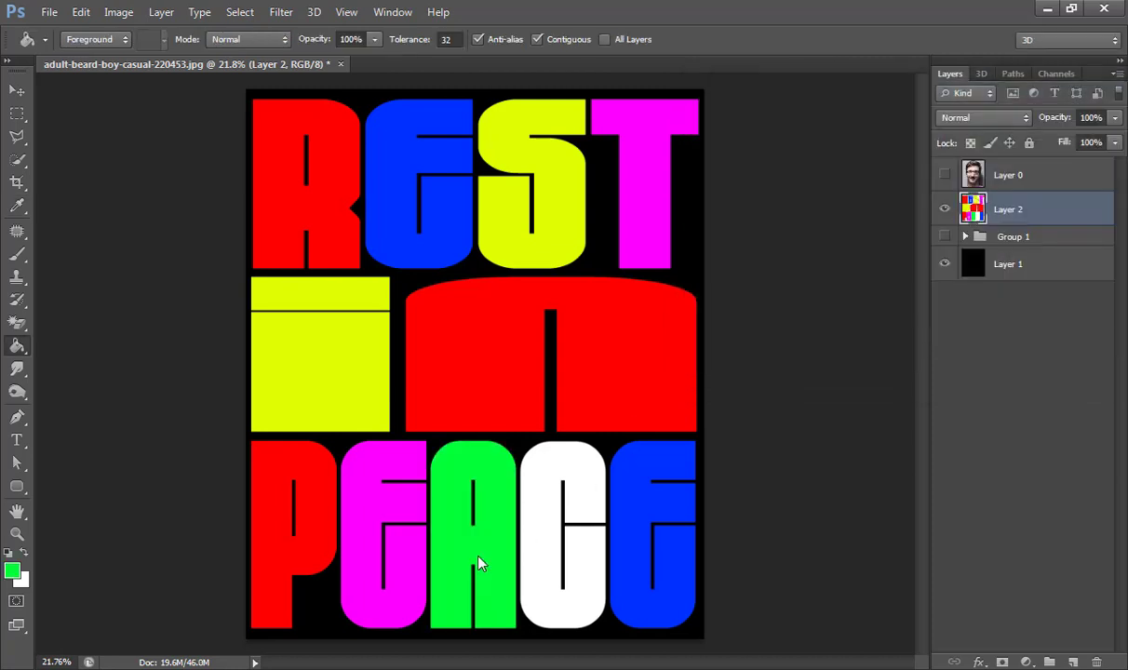
# Fill the C of PEACE with cyan, hex 00eaff.
pyautogui.click(12, 569)
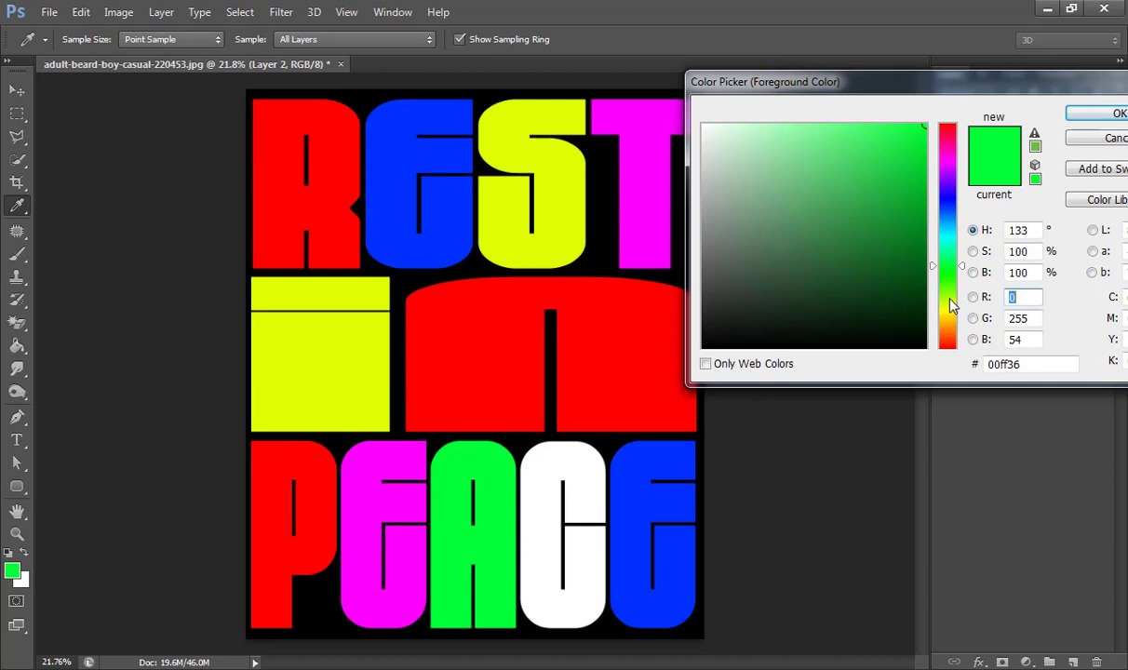
pyautogui.click(948, 232)
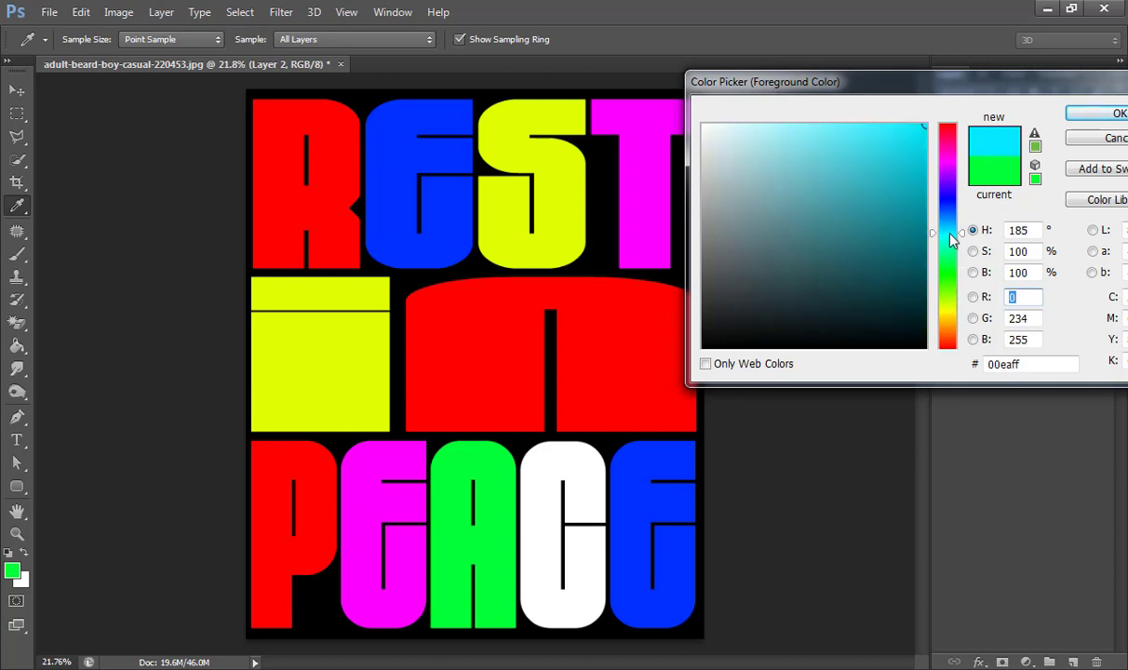
pyautogui.click(1113, 113)
pyautogui.press('g')
pyautogui.click(545, 569)
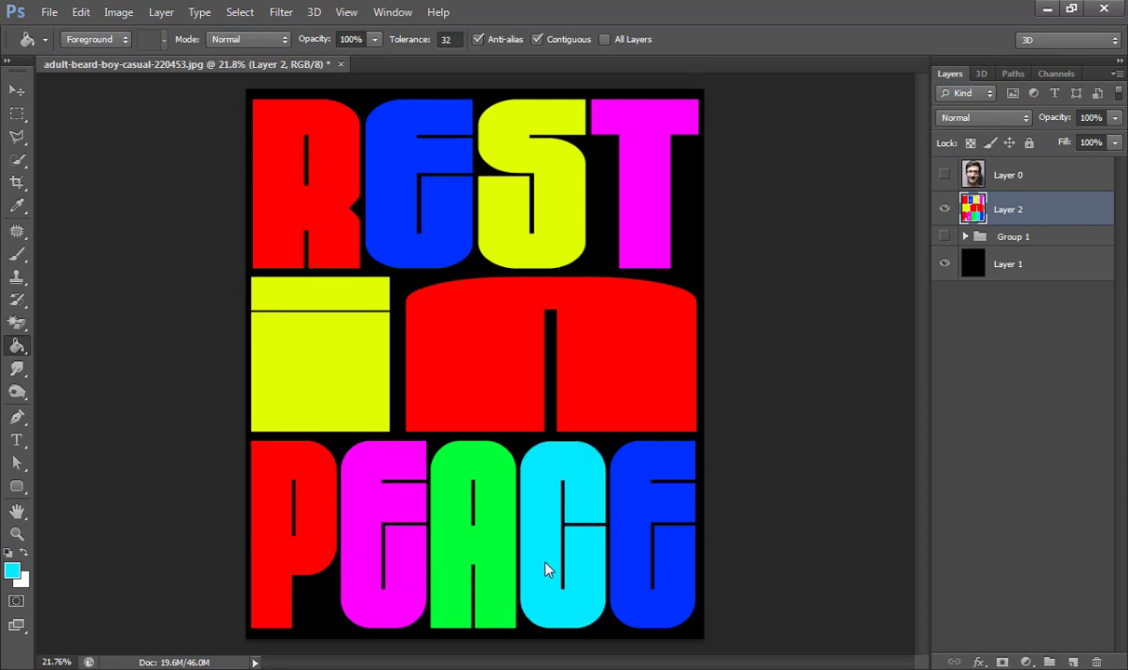
pyautogui.click(17, 90)
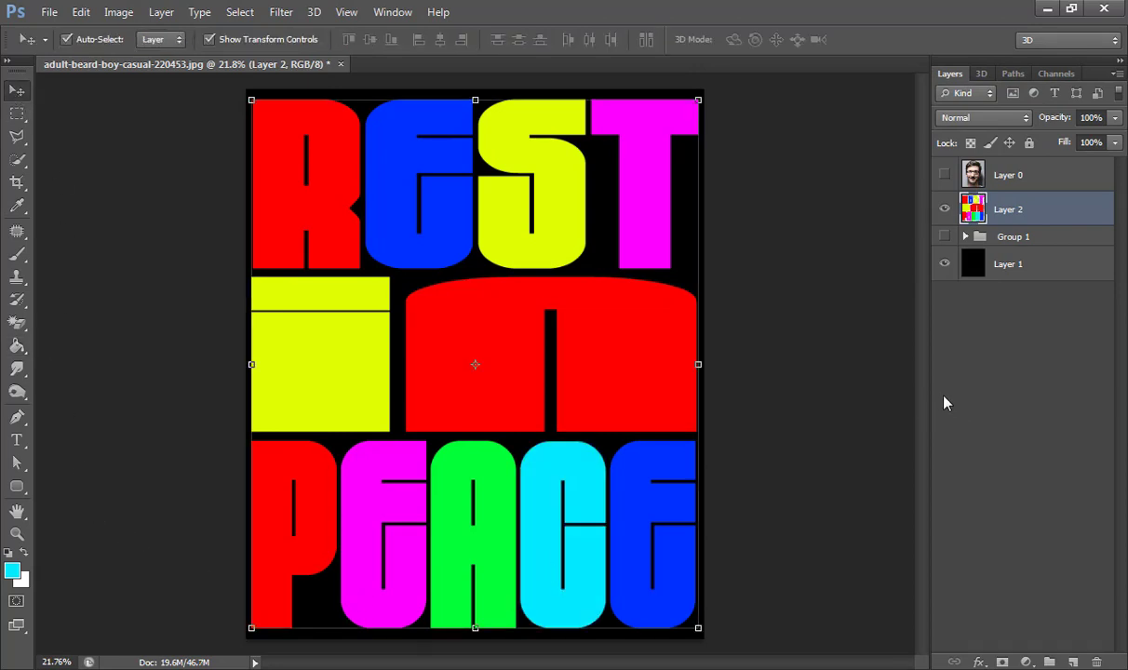
# Make Layer 0's face photo visible and clip it into the Layer 2 REST IN PEACE letters.
pyautogui.click(945, 209)
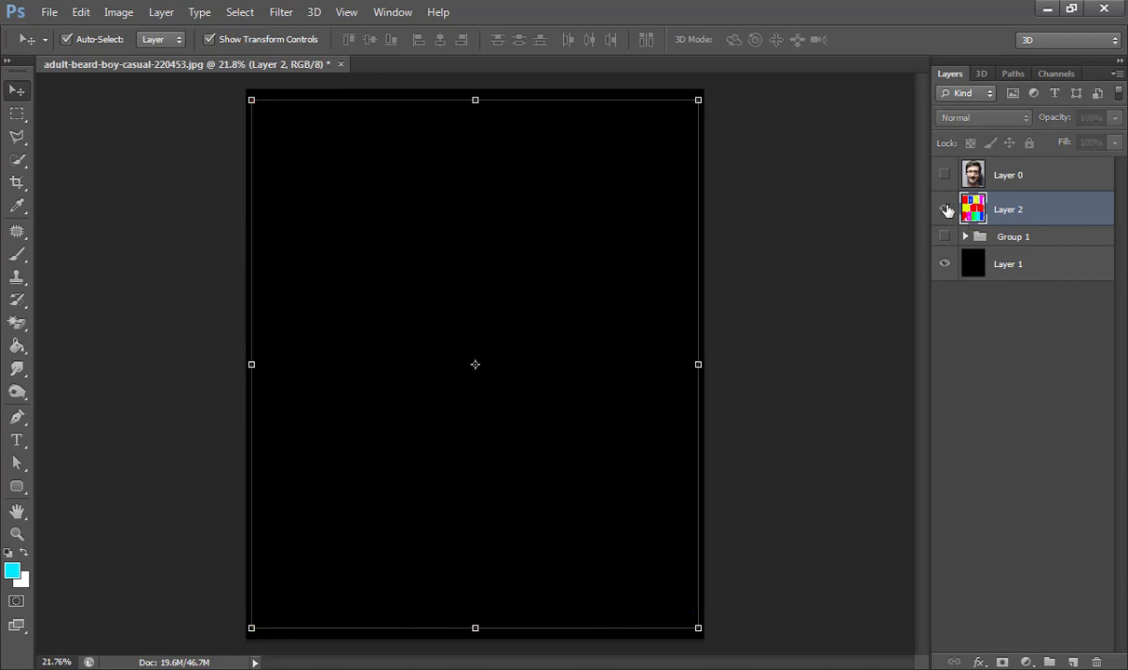
pyautogui.click(945, 209)
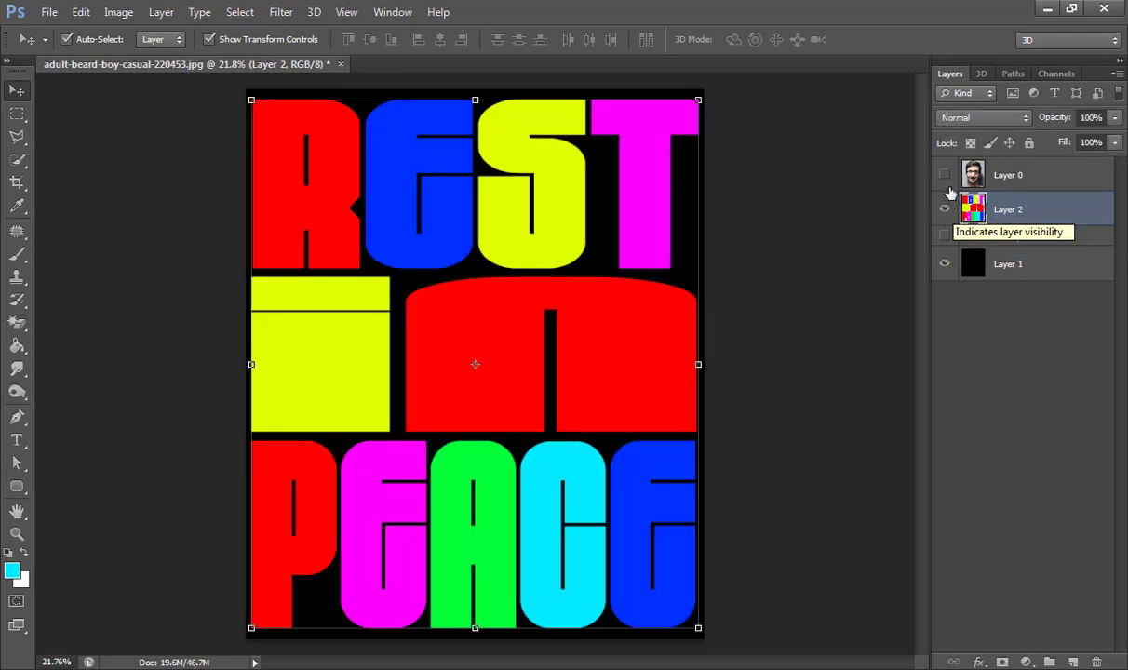
pyautogui.click(945, 175)
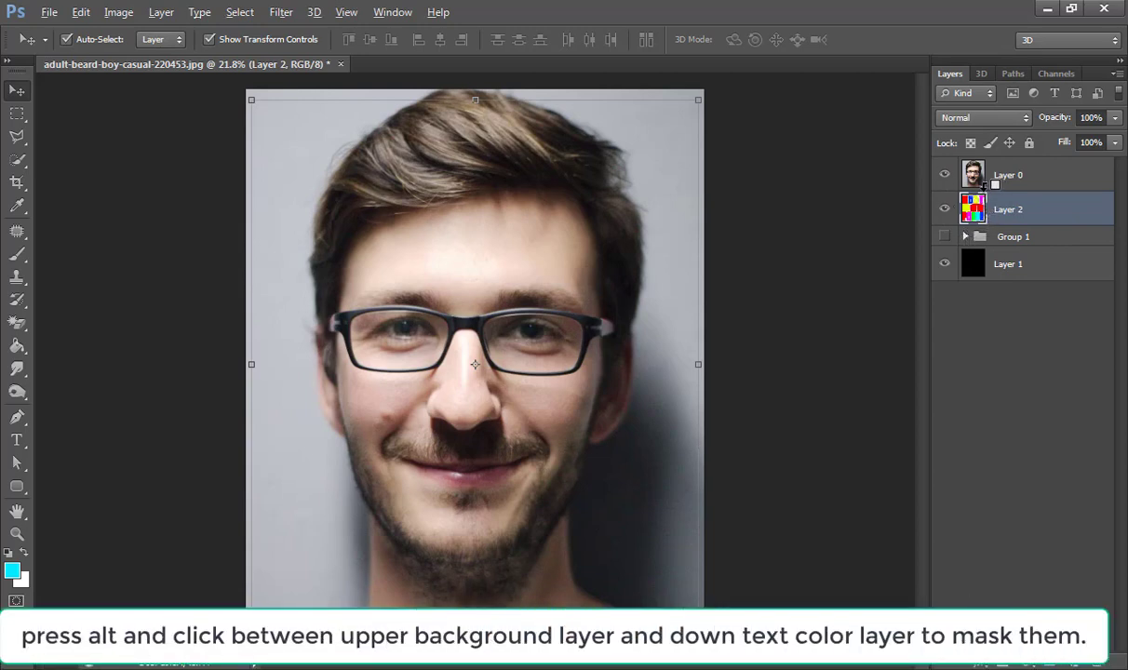
pyautogui.keyDown('alt'); pyautogui.click(986, 185); pyautogui.keyUp('alt')
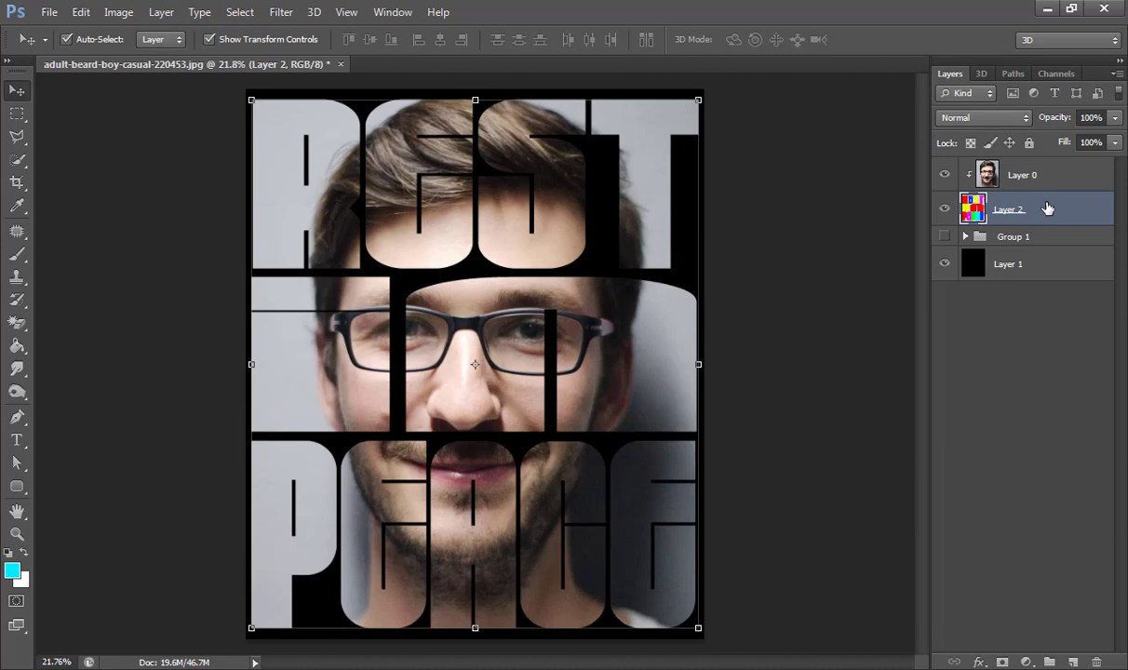
# Set the face photo layer to Hard Light blend mode and make Layer 2 active.
pyautogui.click(995, 177)
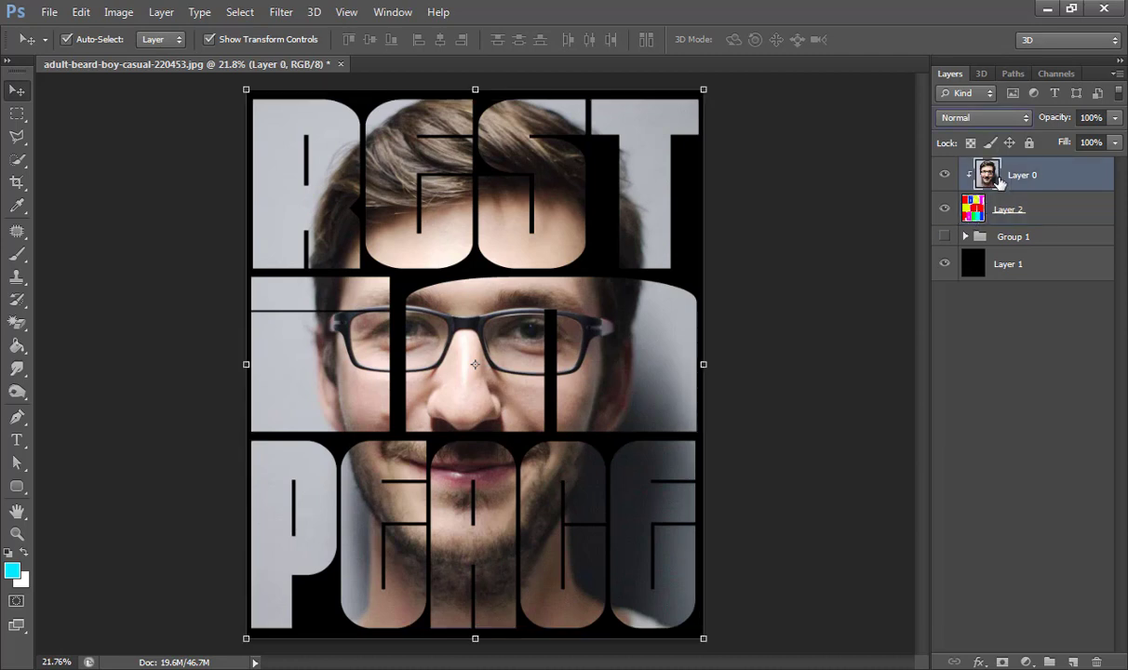
pyautogui.click(987, 118)
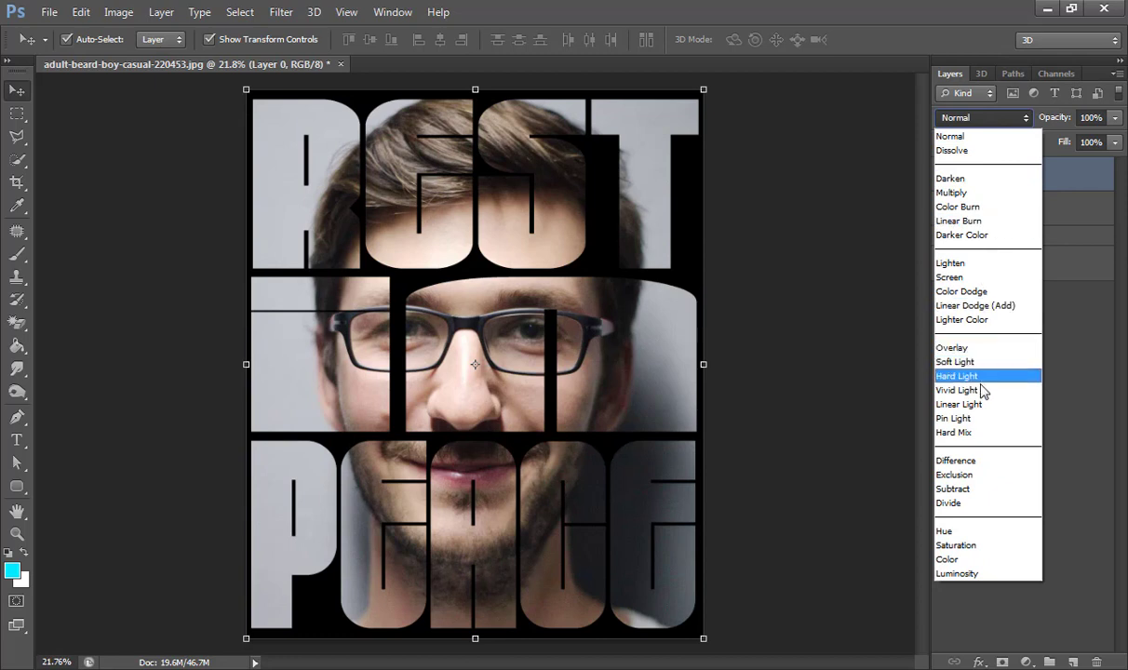
pyautogui.click(968, 377)
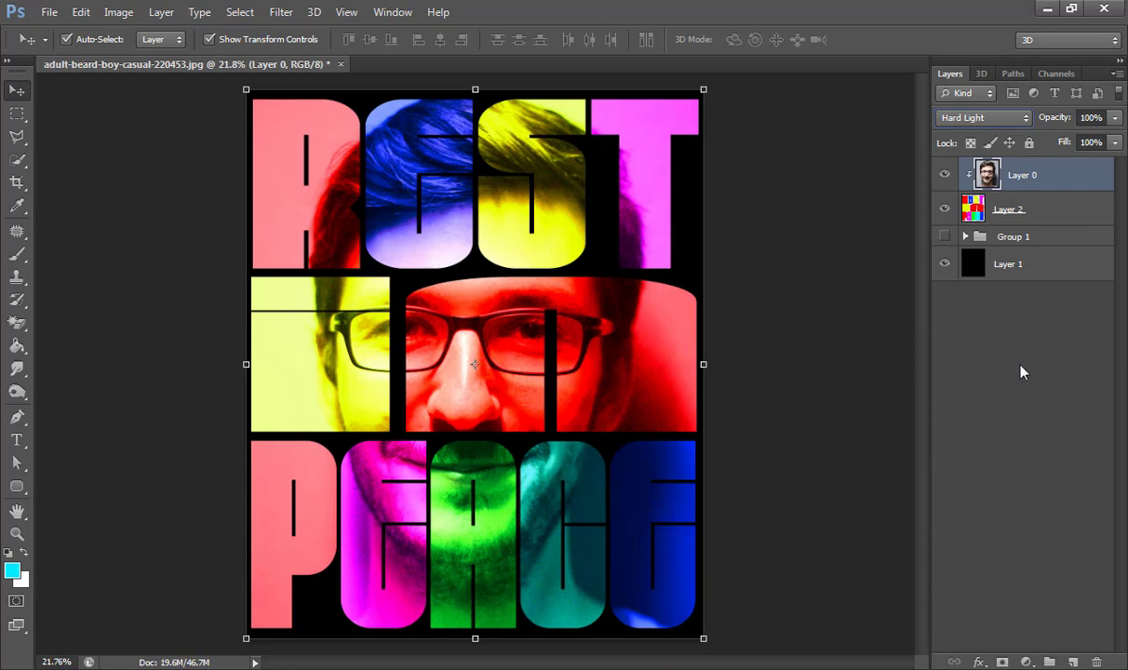
pyautogui.click(1058, 217)
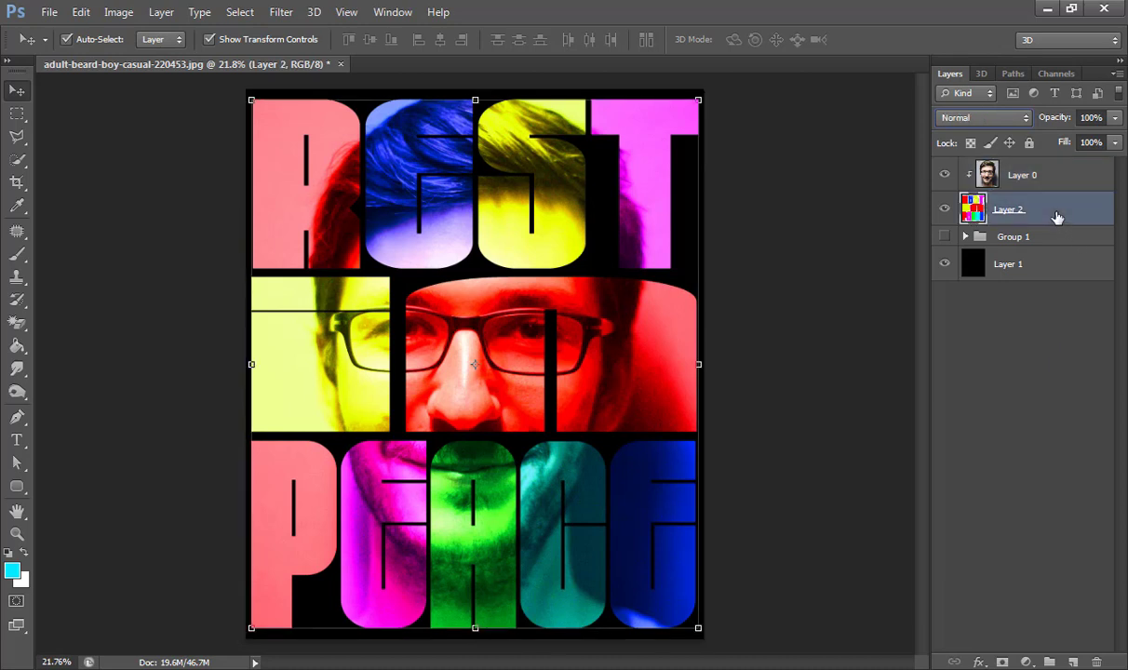
# Add a Hue/Saturation adjustment layer with Colorize on, Saturation 100 and Hue 184.
pyautogui.click(1028, 662)
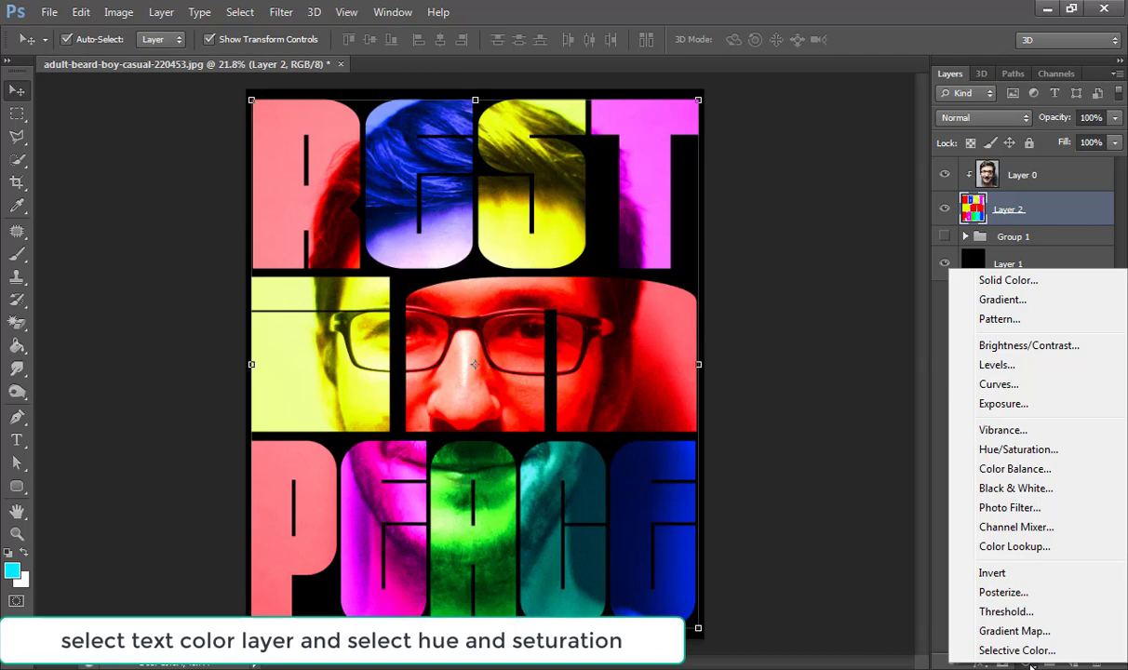
pyautogui.click(1038, 451)
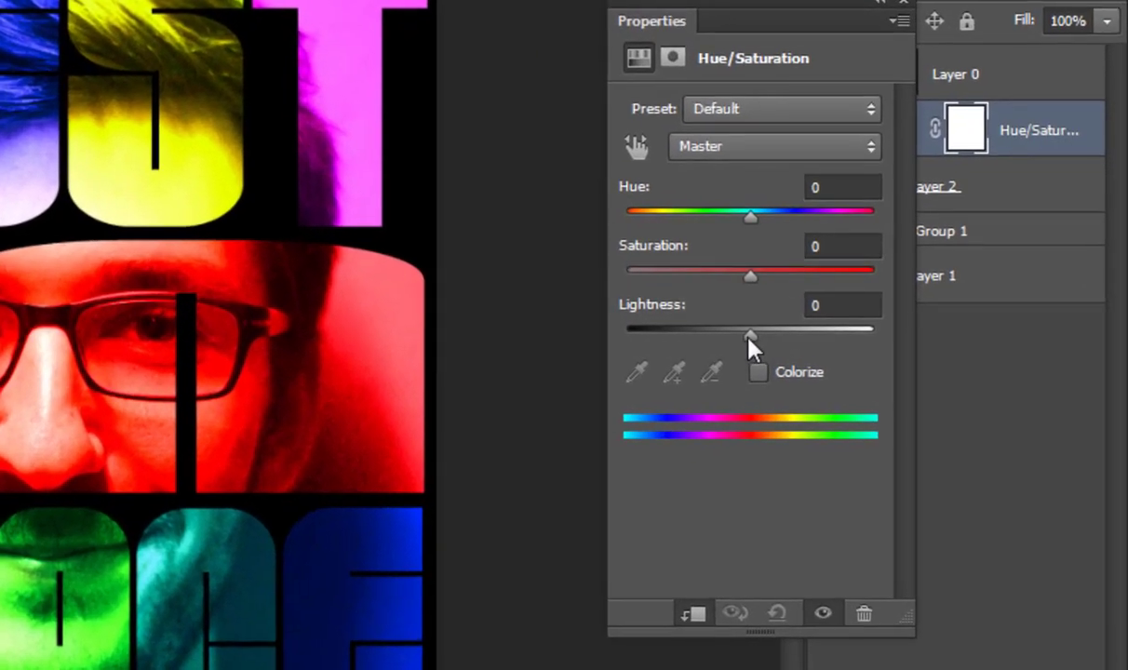
pyautogui.click(772, 373)
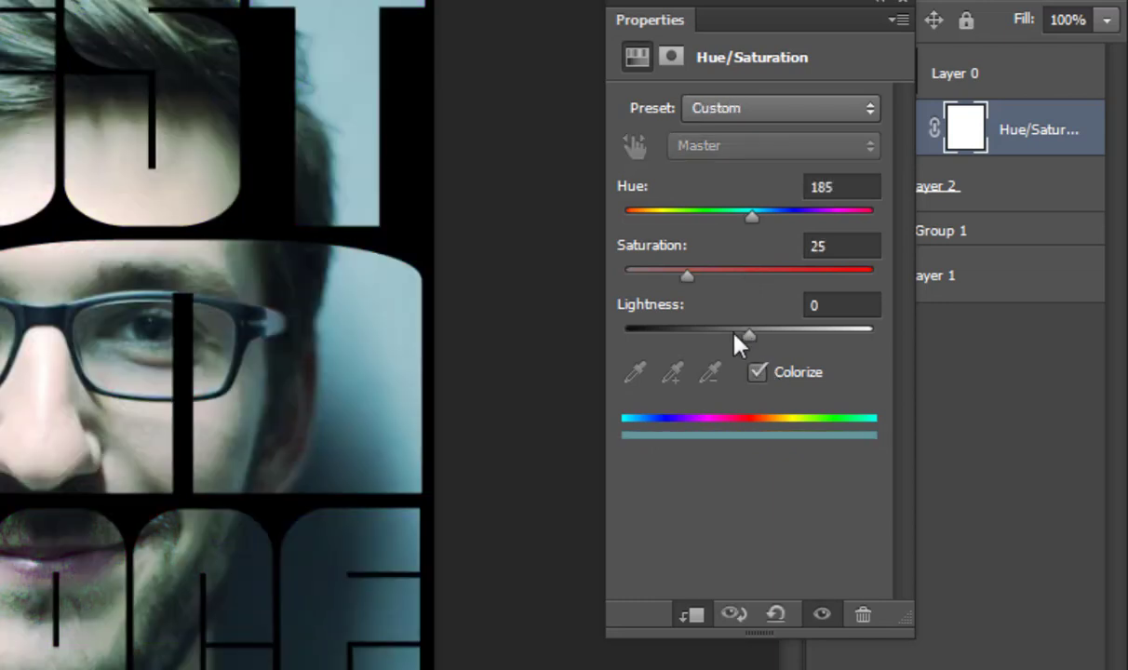
pyautogui.moveTo(689, 277); pyautogui.dragTo(892, 275)
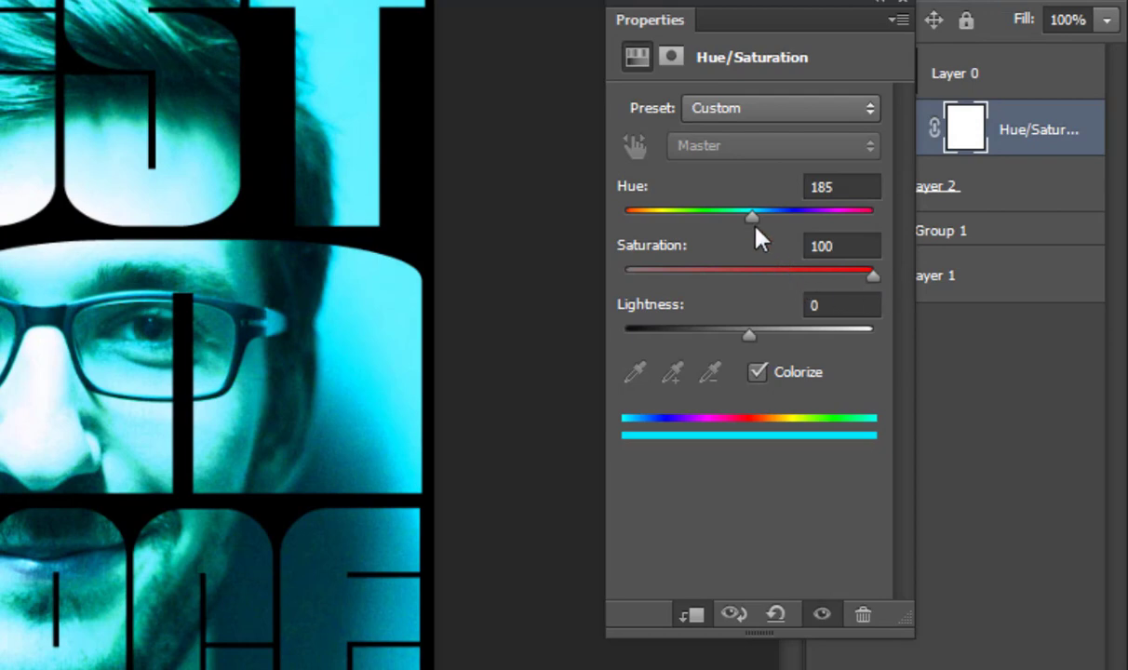
pyautogui.moveTo(752, 220)
pyautogui.mouseDown()
pyautogui.moveTo(626, 248)
pyautogui.moveTo(759, 253)
pyautogui.mouseUp()
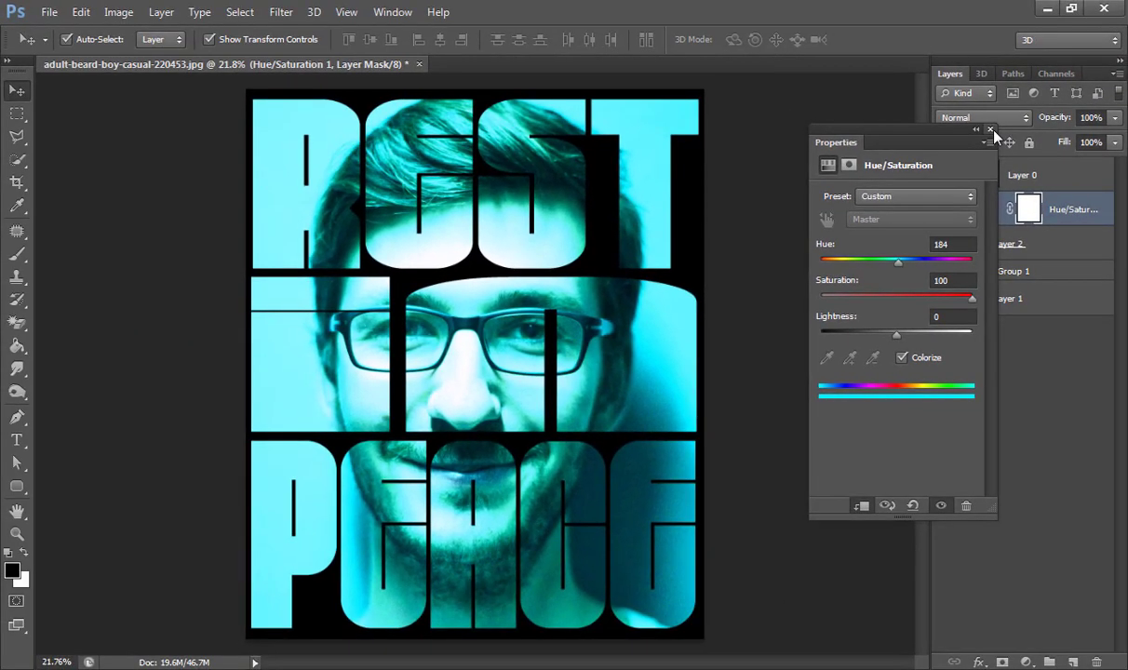
pyautogui.click(990, 129)
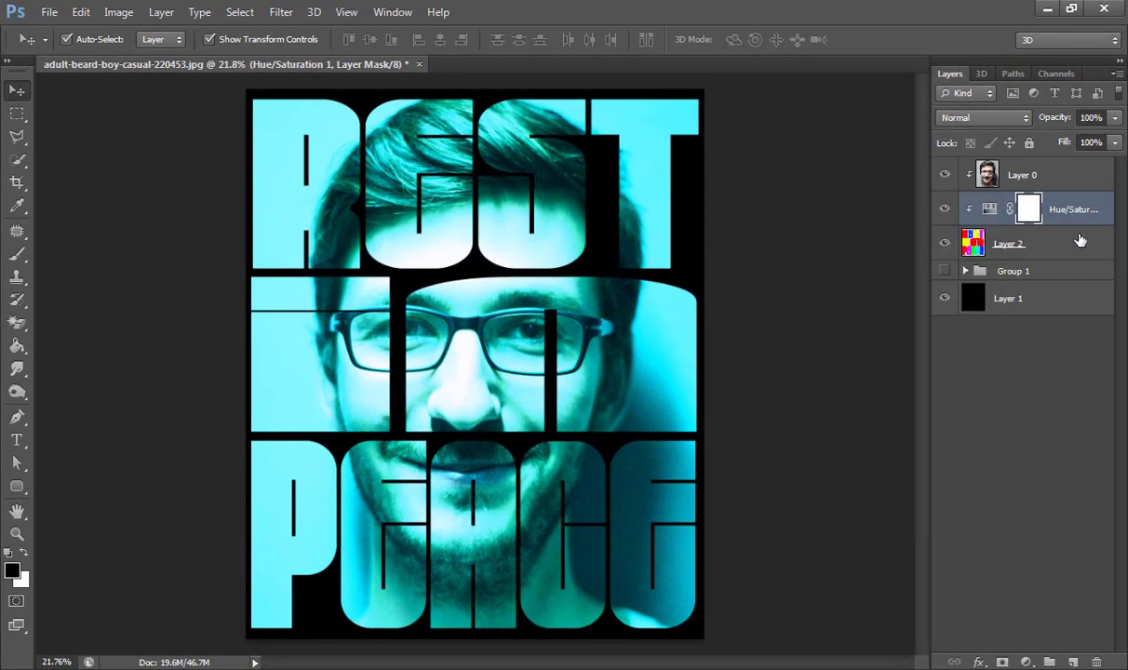
# Lower the Hue/Saturation layer's opacity to about 60% so the letter colours show through.
pyautogui.click(1115, 142)
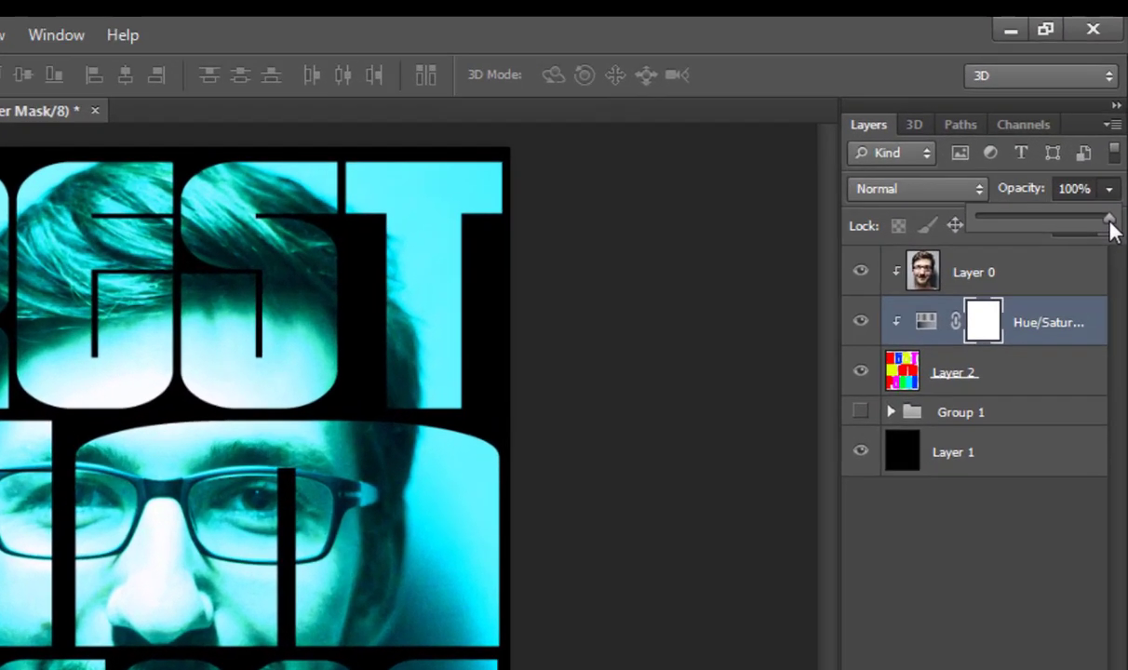
pyautogui.moveTo(1111, 228)
pyautogui.mouseDown()
pyautogui.moveTo(1047, 310)
pyautogui.moveTo(1067, 309)
pyautogui.mouseUp()
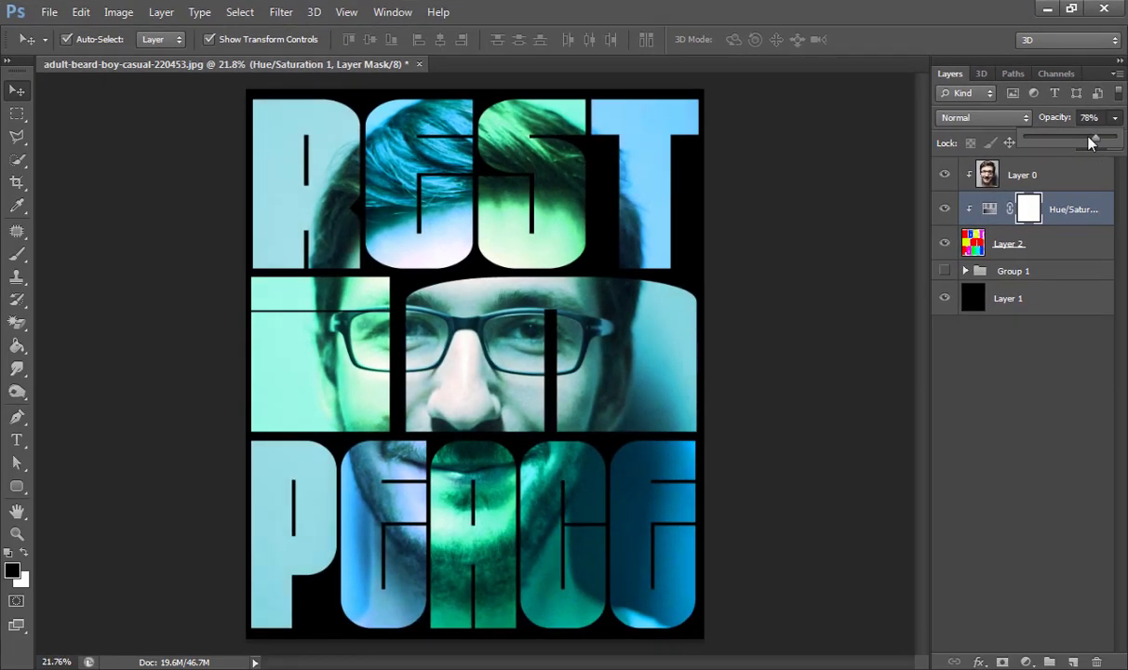
pyautogui.moveTo(1089, 137); pyautogui.dragTo(1083, 140)
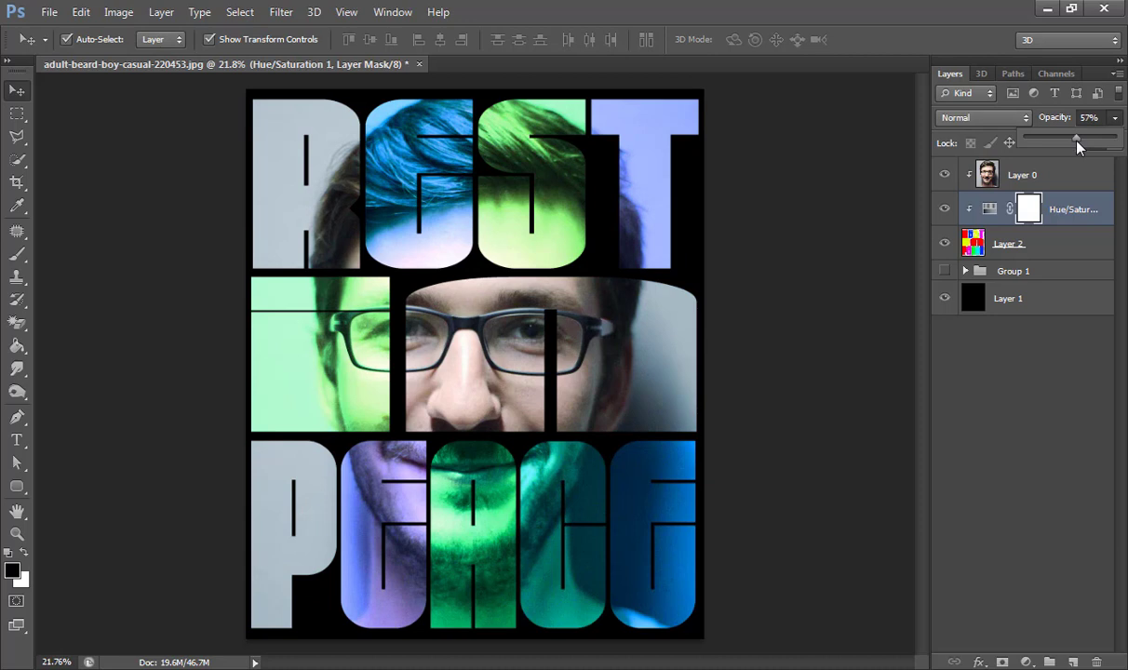
pyautogui.moveTo(1077, 137); pyautogui.dragTo(1080, 137)
pyautogui.moveTo(1088, 138); pyautogui.dragTo(1097, 137)
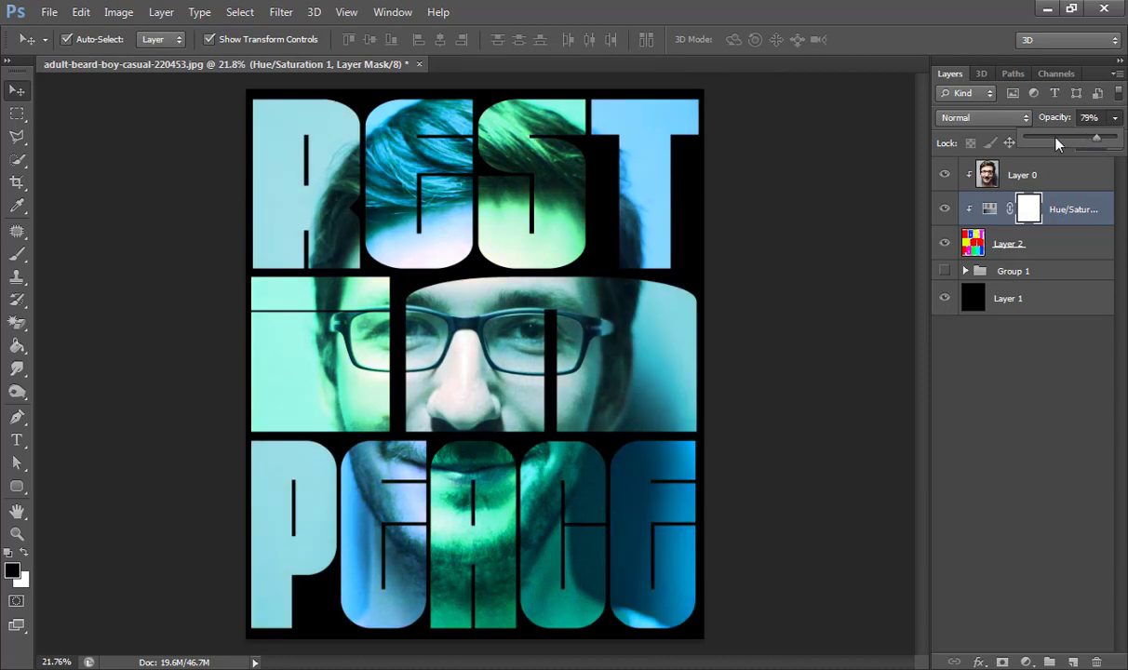
pyautogui.moveTo(1061, 141); pyautogui.dragTo(1052, 137)
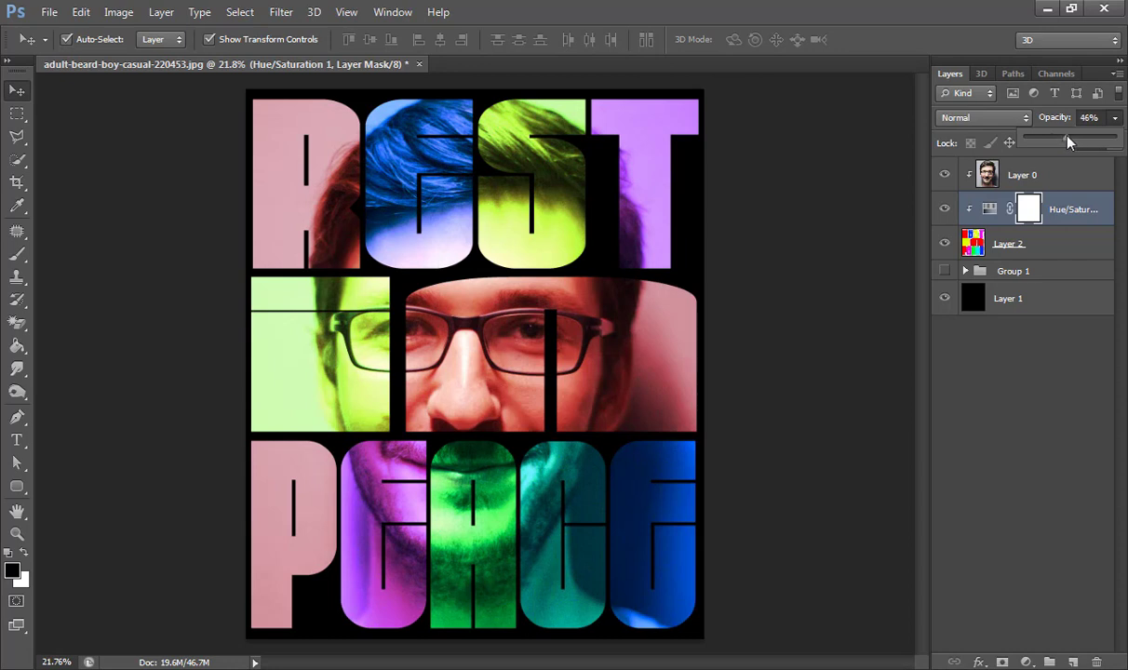
pyautogui.click(1077, 139)
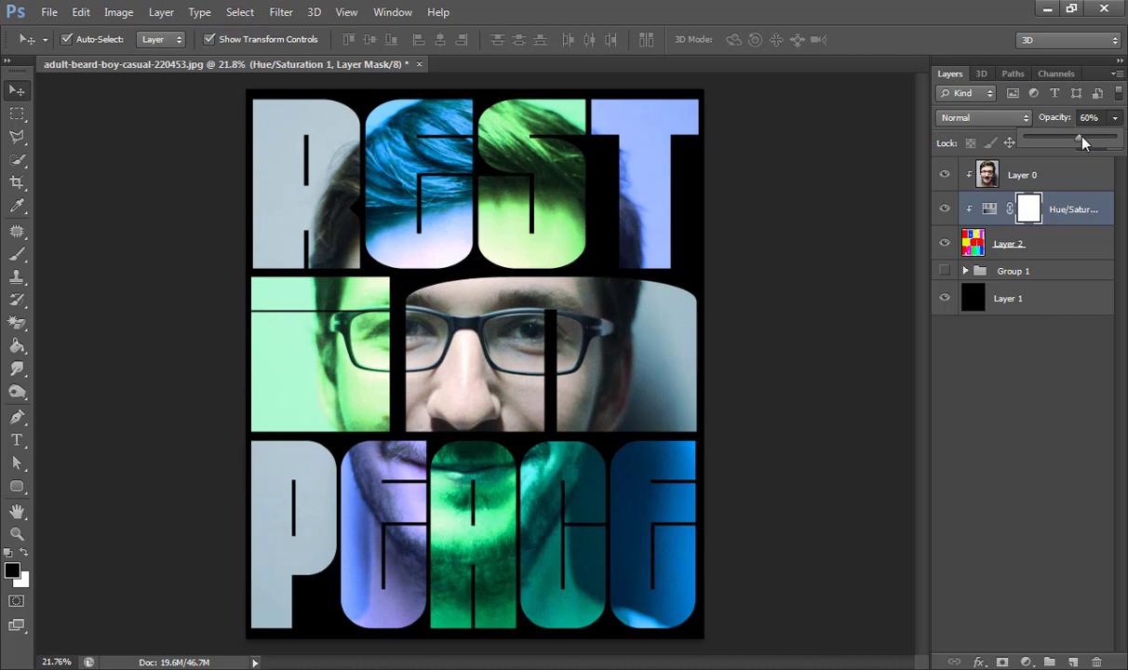
# Deselect the adjustment, switch to full screen mode and zoom in on the poster.
pyautogui.click(1060, 363)
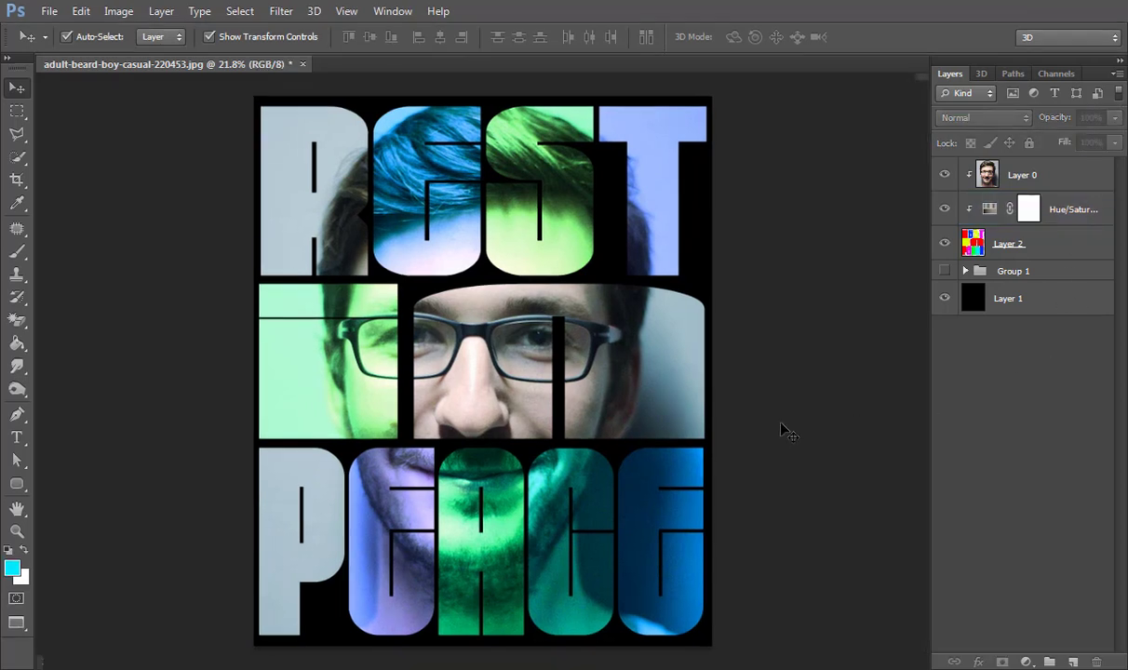
pyautogui.press('f')
pyautogui.press('f')
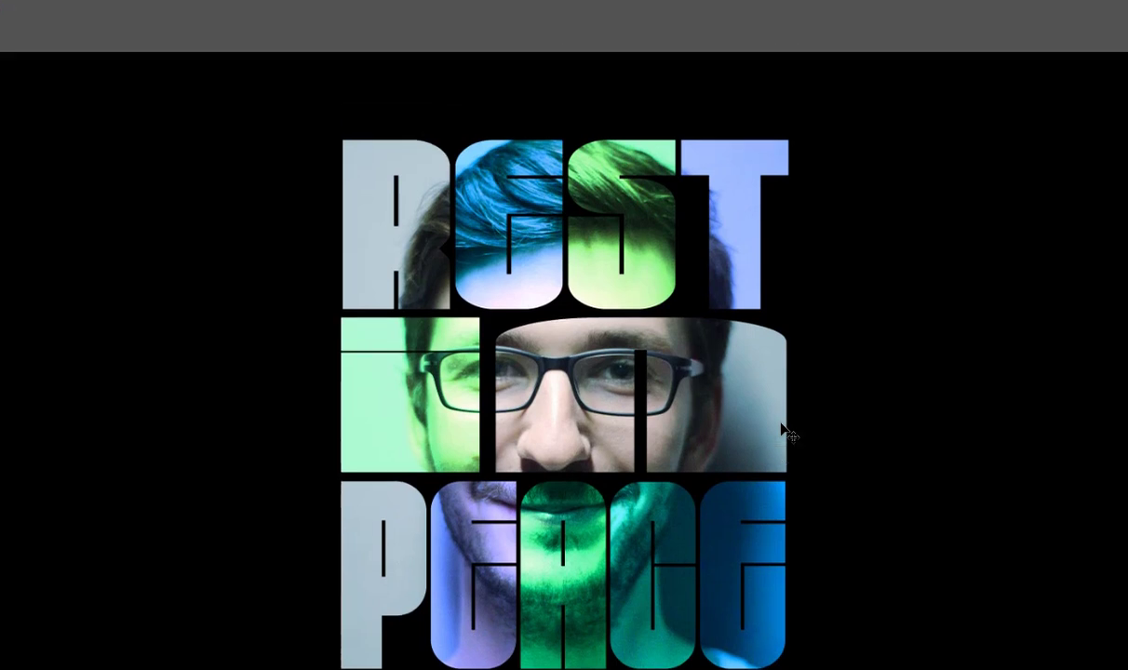
pyautogui.hotkey('ctrl', '+')
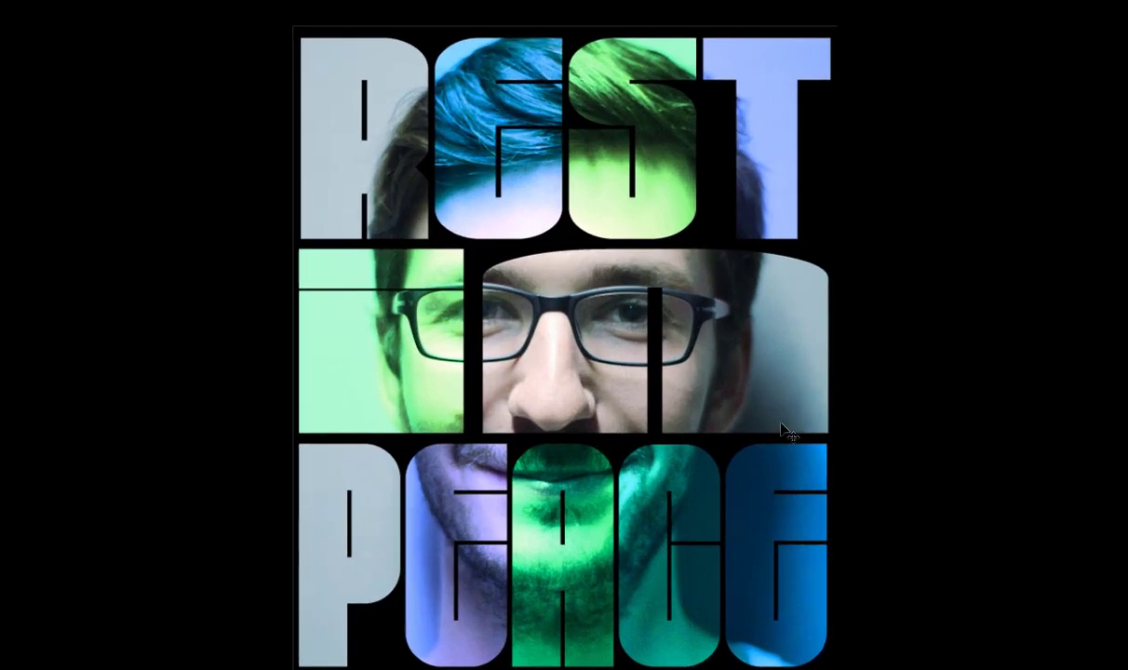